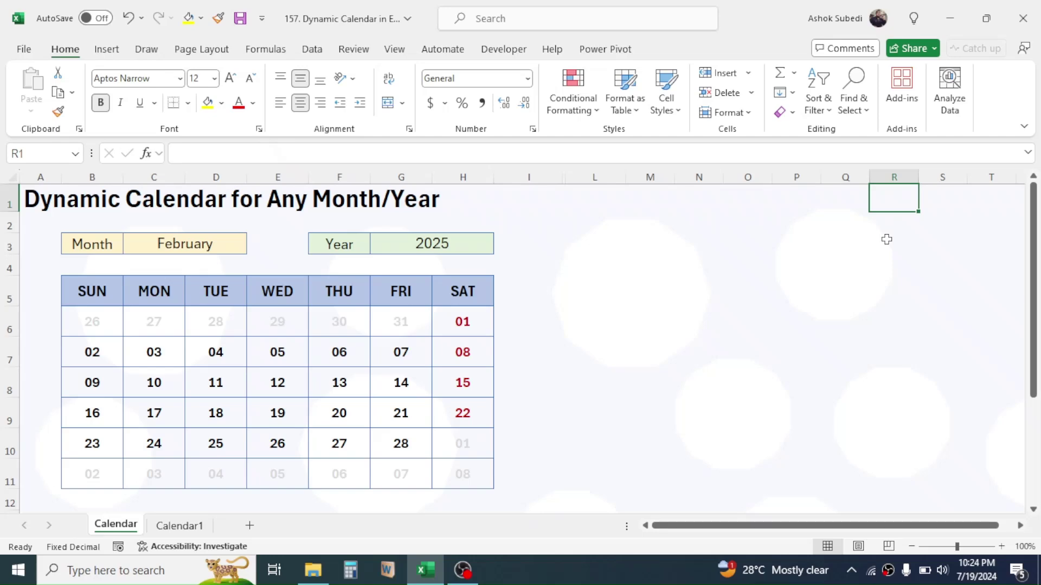
Set the month of the finished sample calendar to March
left_click_drag(100, 296, 441, 477)
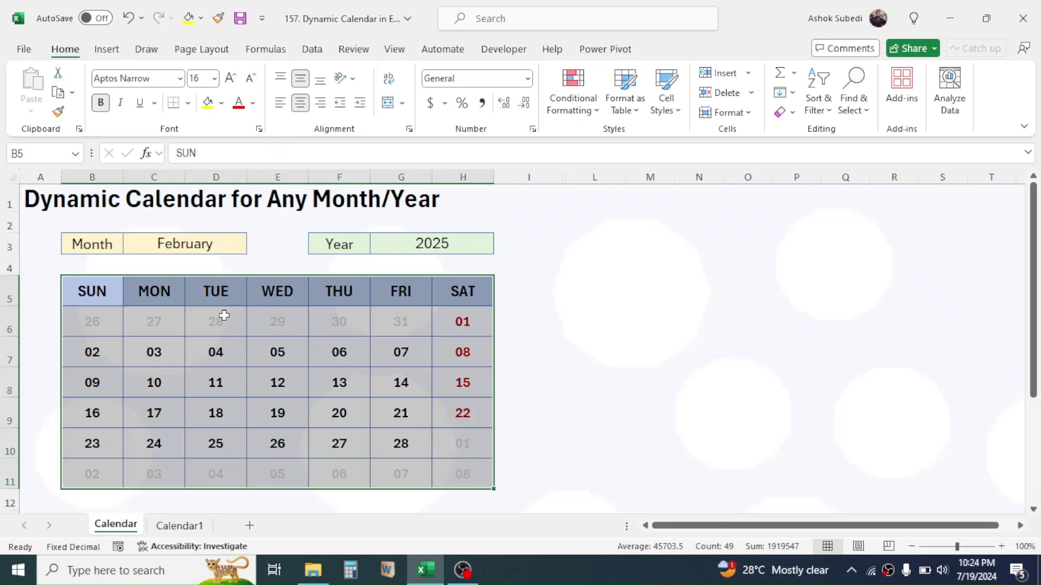
left_click(182, 241)
left_click(253, 248)
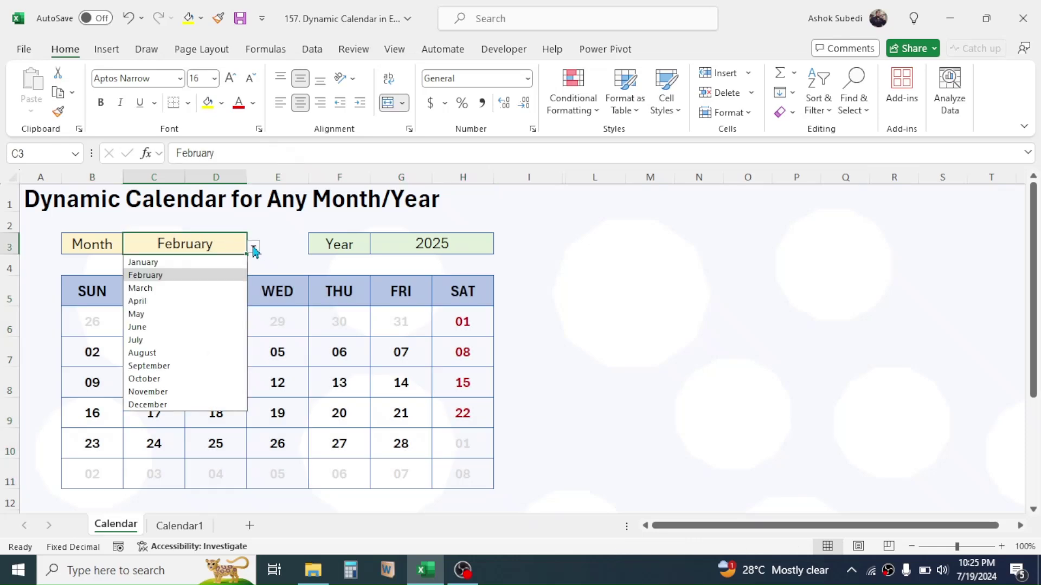
left_click(166, 288)
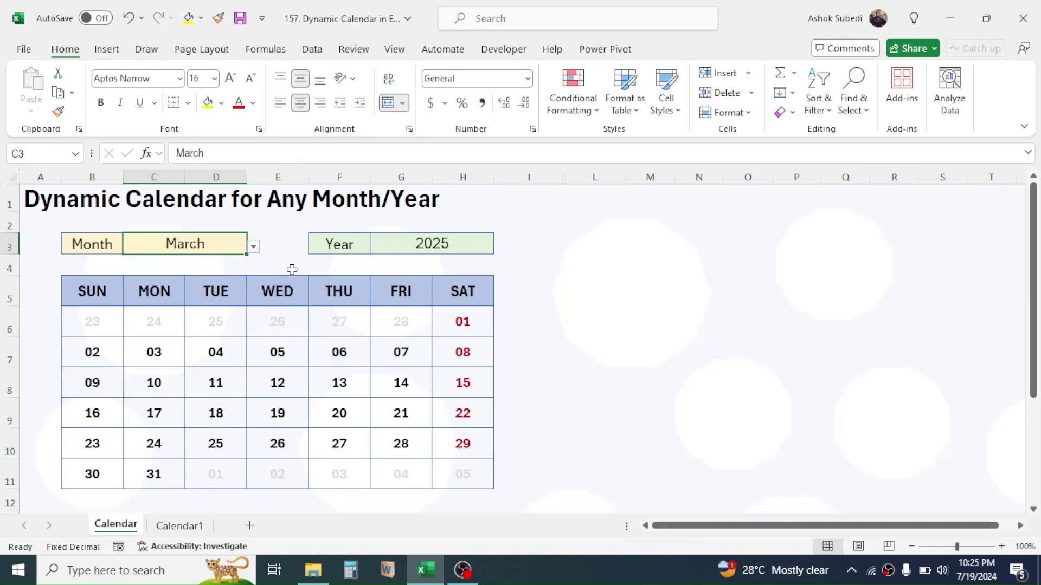
Set the finished sample calendar's year to 2024 and its month to July
left_click(405, 243)
left_click(500, 247)
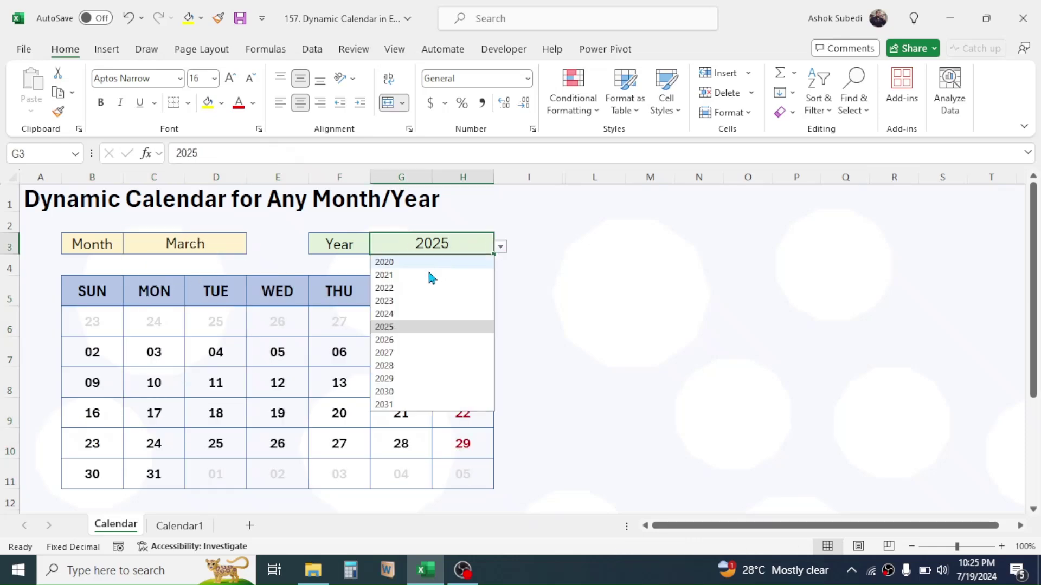
left_click(383, 314)
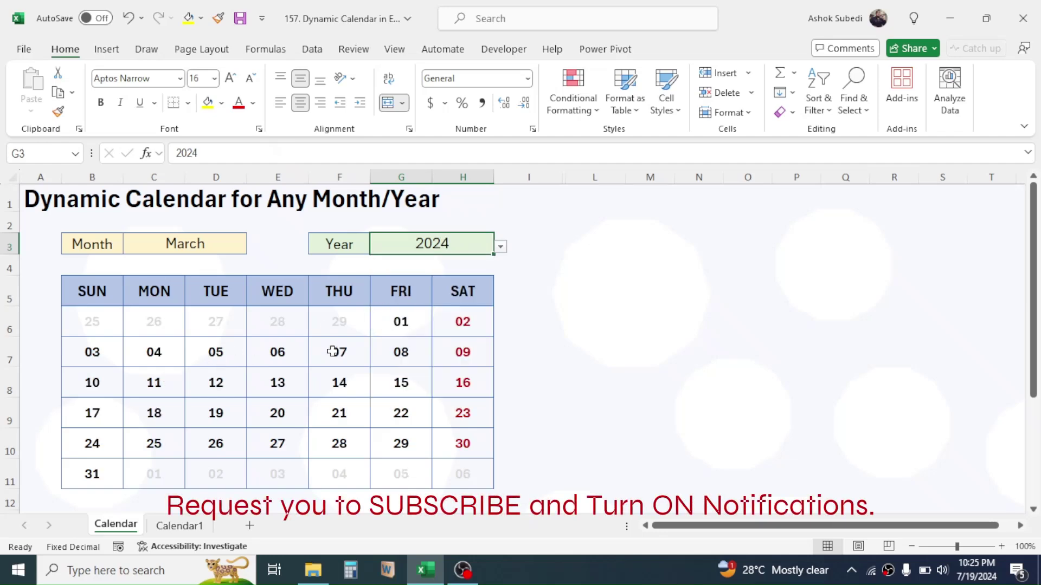
left_click(223, 242)
left_click(254, 246)
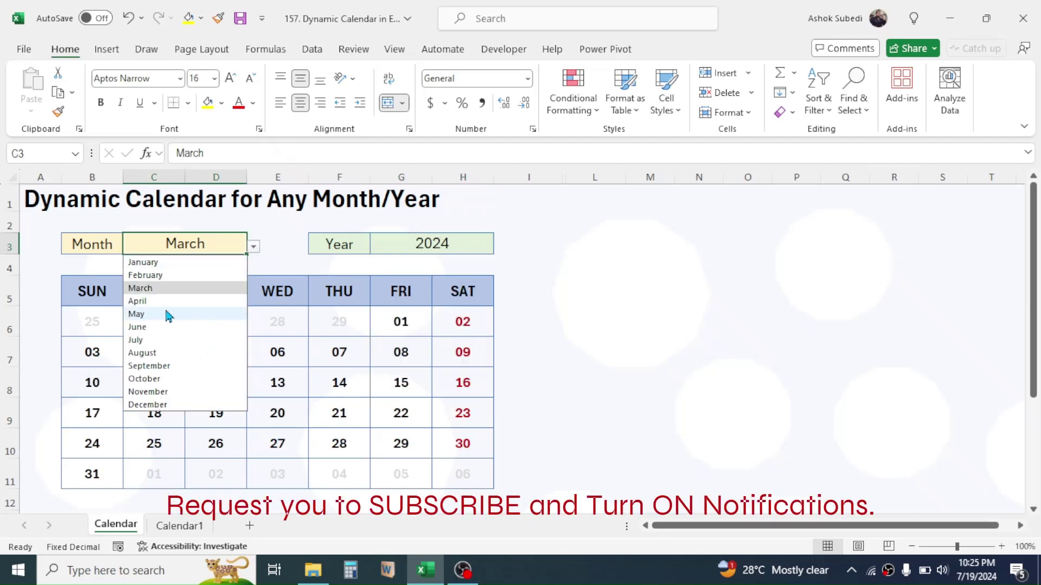
left_click(143, 340)
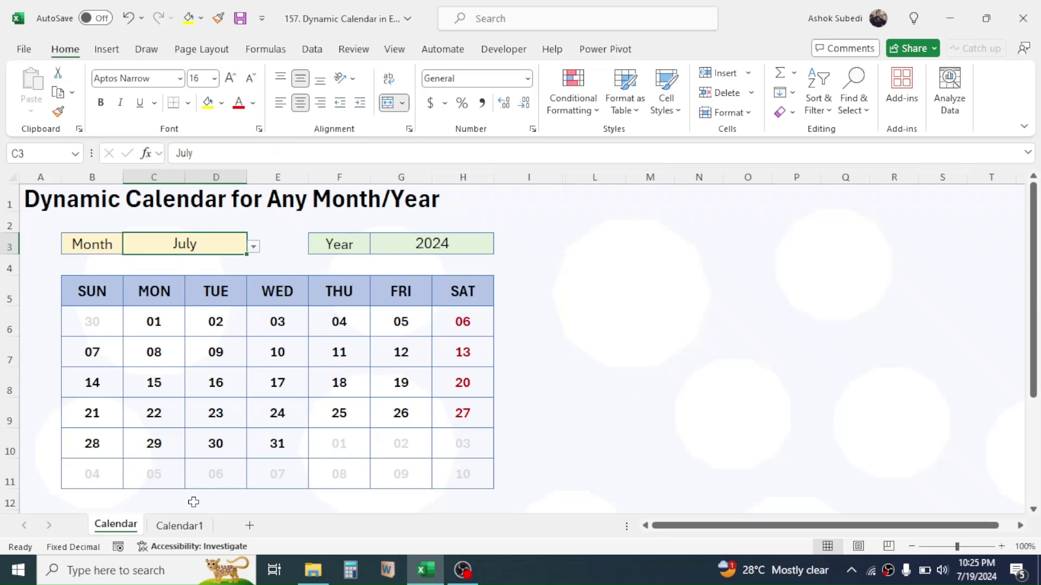
On the Calendar1 sheet, enter SUN in B5 and fill the weekday headers across to SAT in H5
left_click(191, 526)
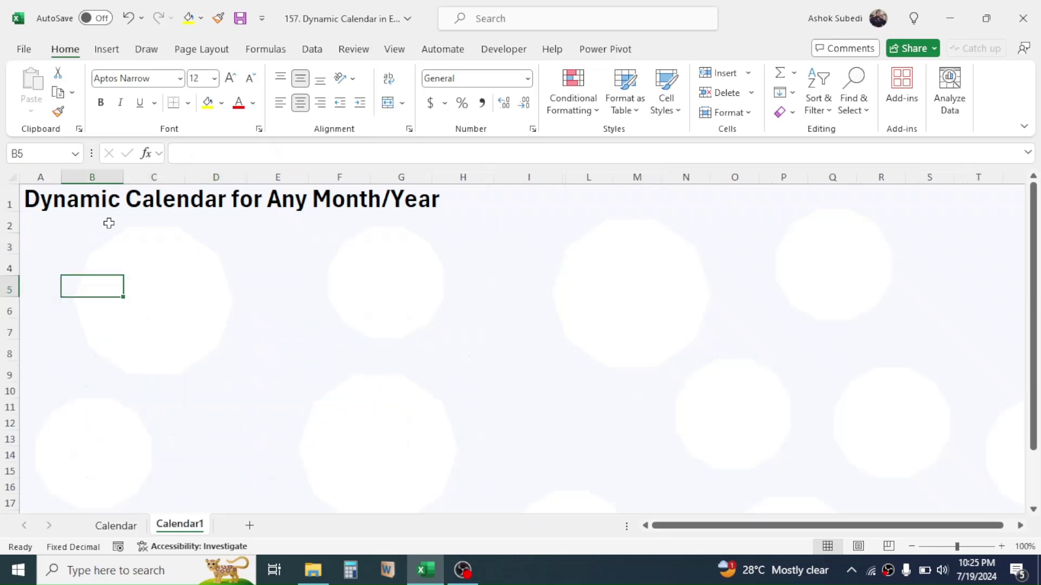
type("SUN")
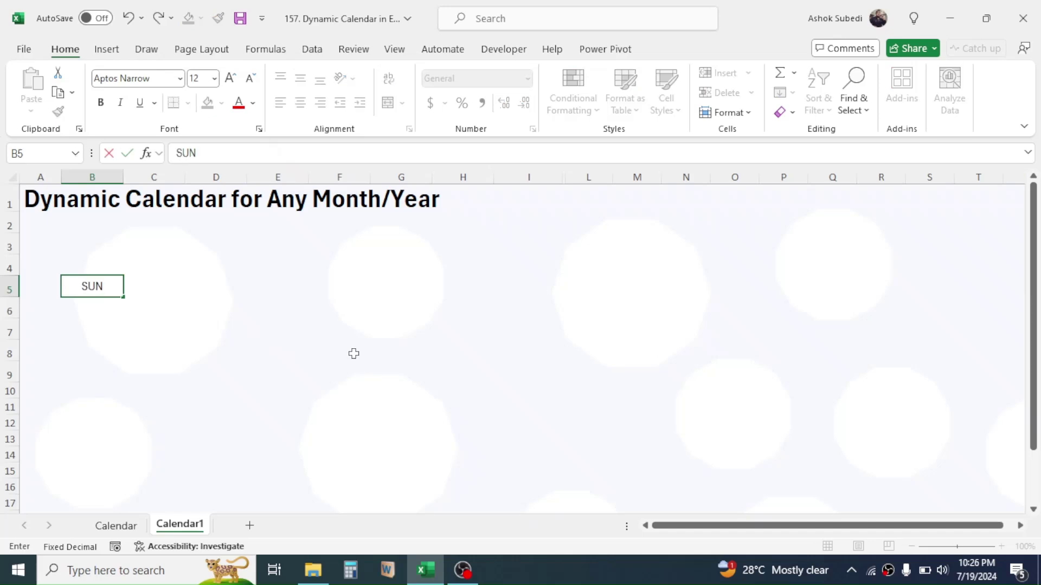
key("ctrl+Return")
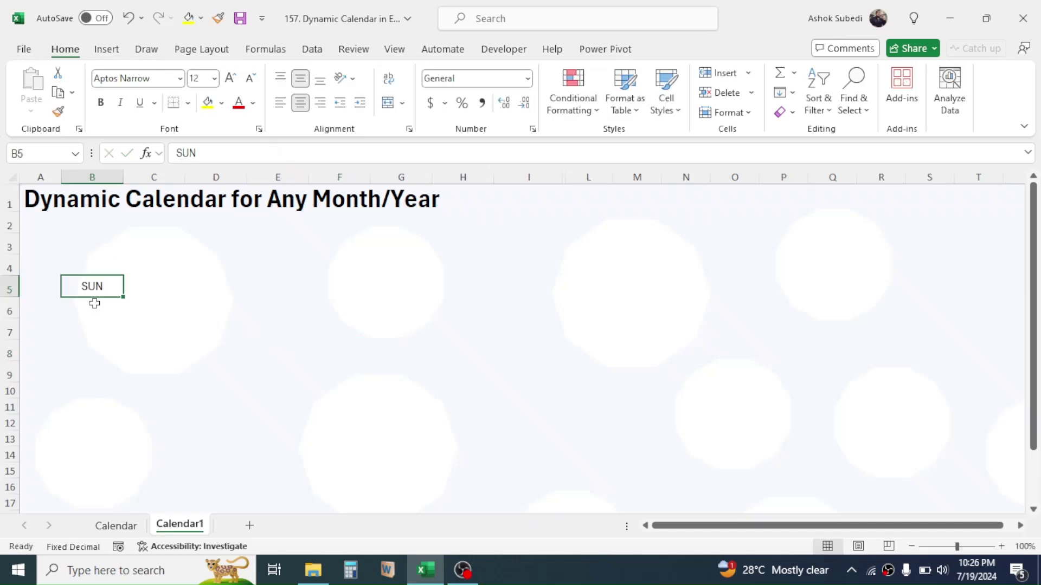
left_click_drag(124, 300, 472, 283)
Enter the label Month in B3 and merge and center cells C3:D3 for its value
key("Up")
key("Up")
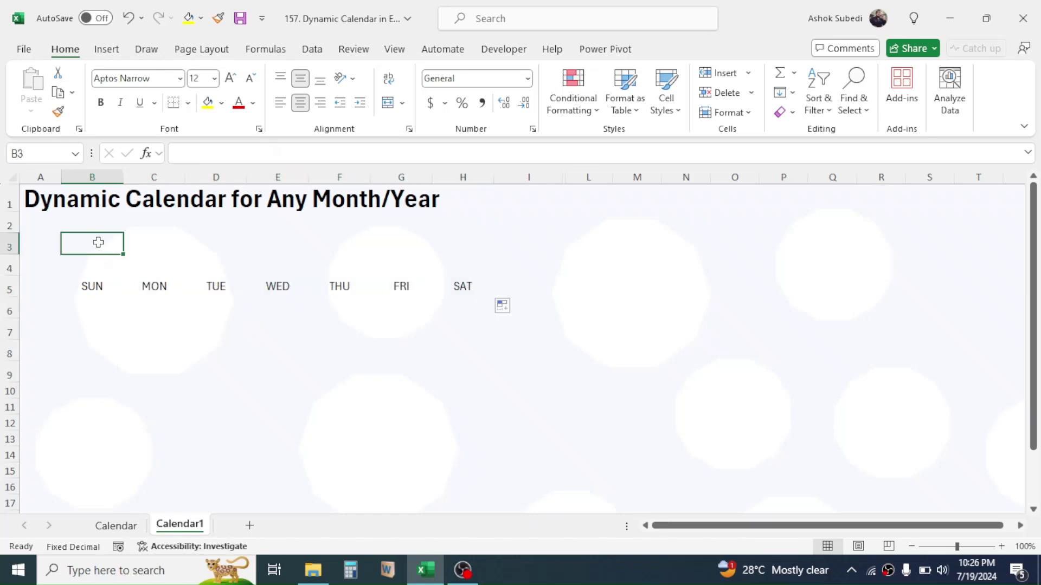
type("Month")
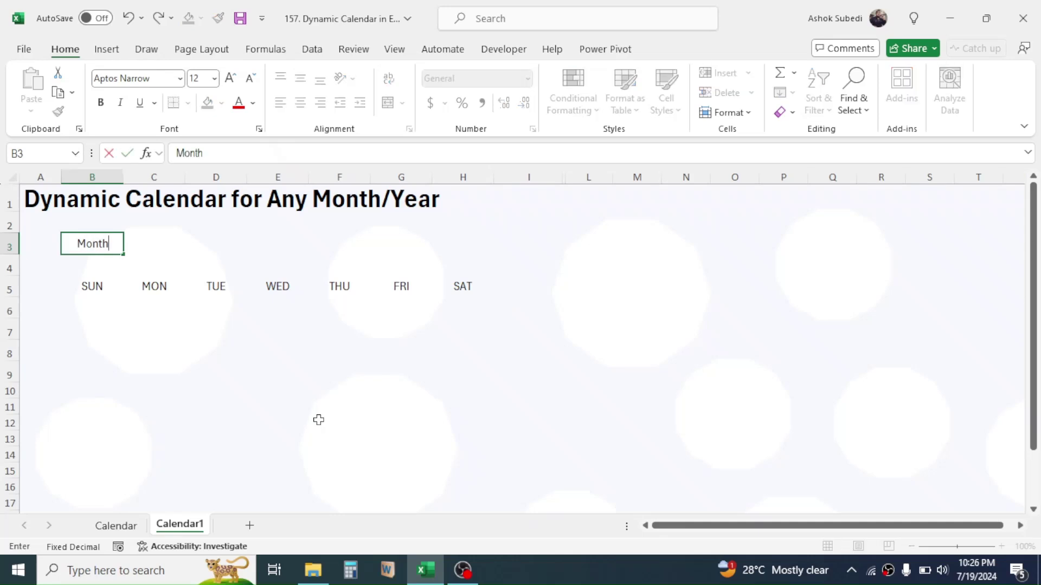
key("Return")
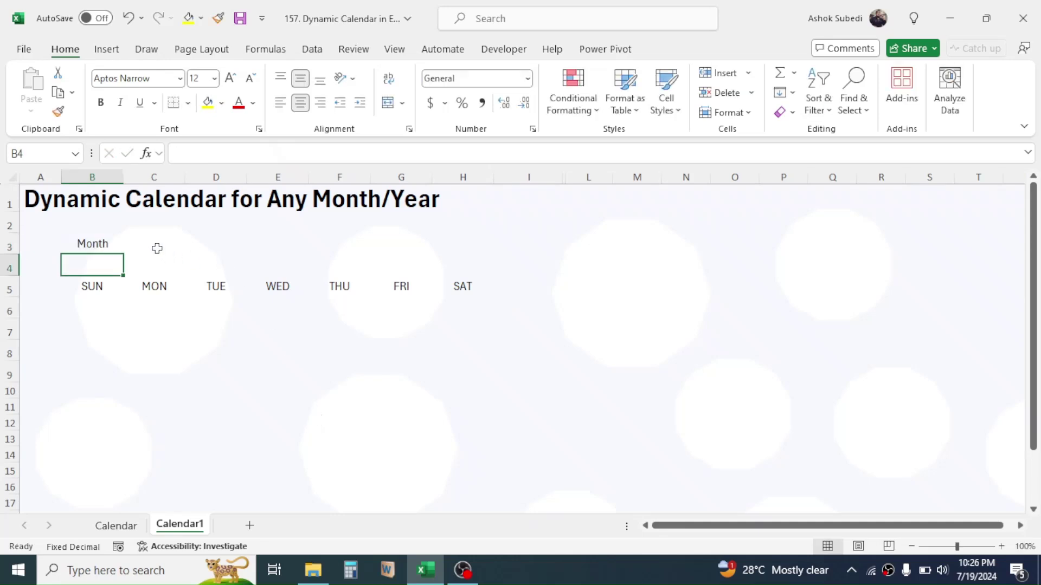
left_click_drag(140, 243, 238, 236)
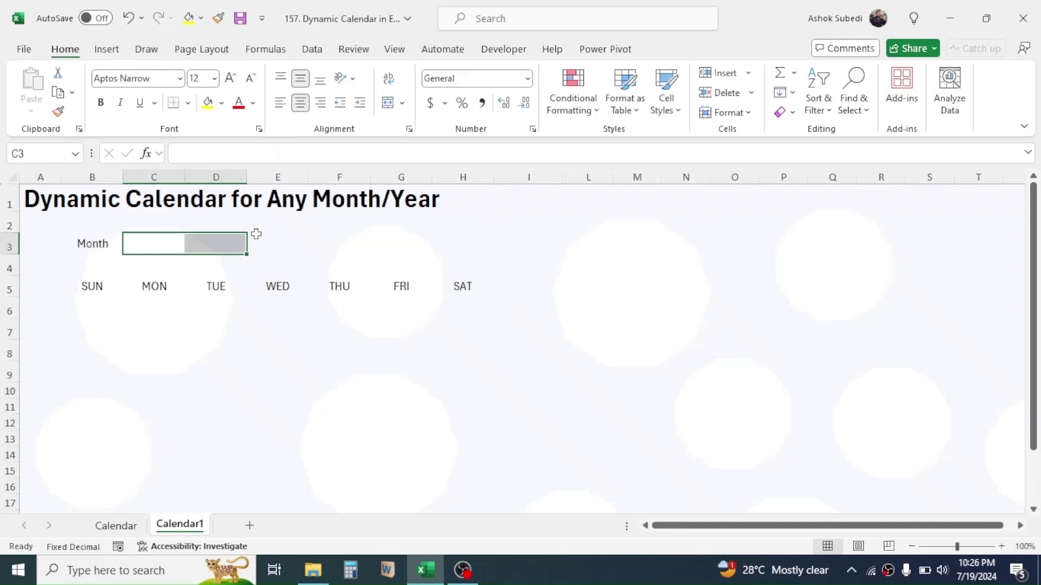
left_click(388, 103)
Enter the label Year in F3 and merge and center cells G3:H3 for its value
left_click(346, 244)
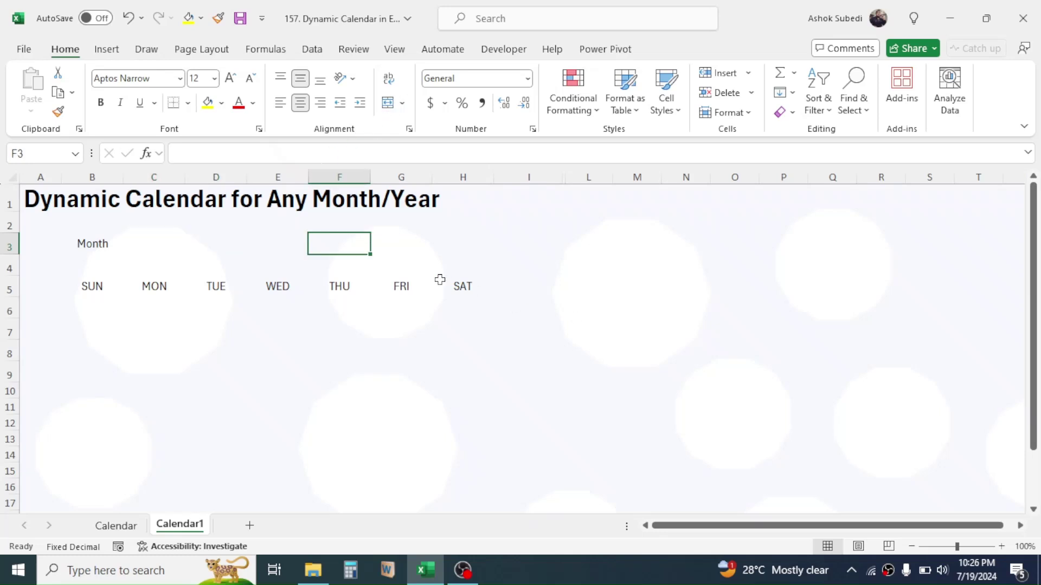
type("Year")
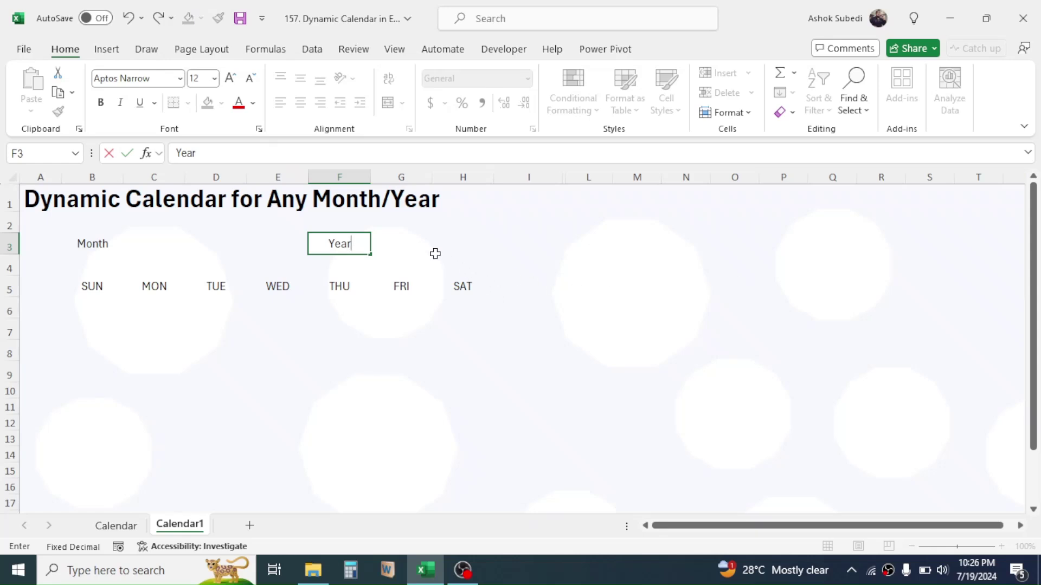
left_click(408, 240)
left_click_drag(408, 239, 474, 249)
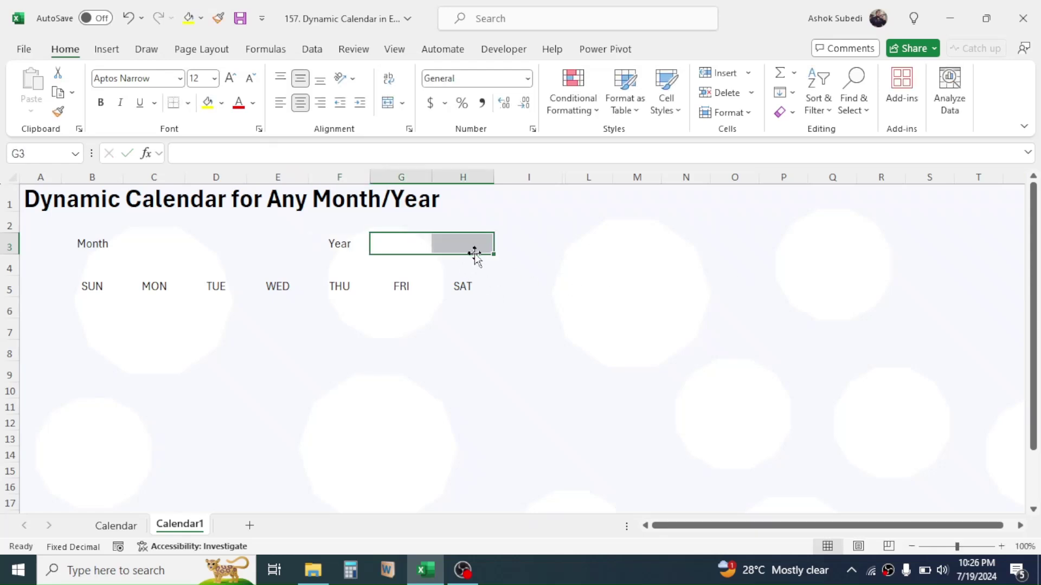
left_click(393, 108)
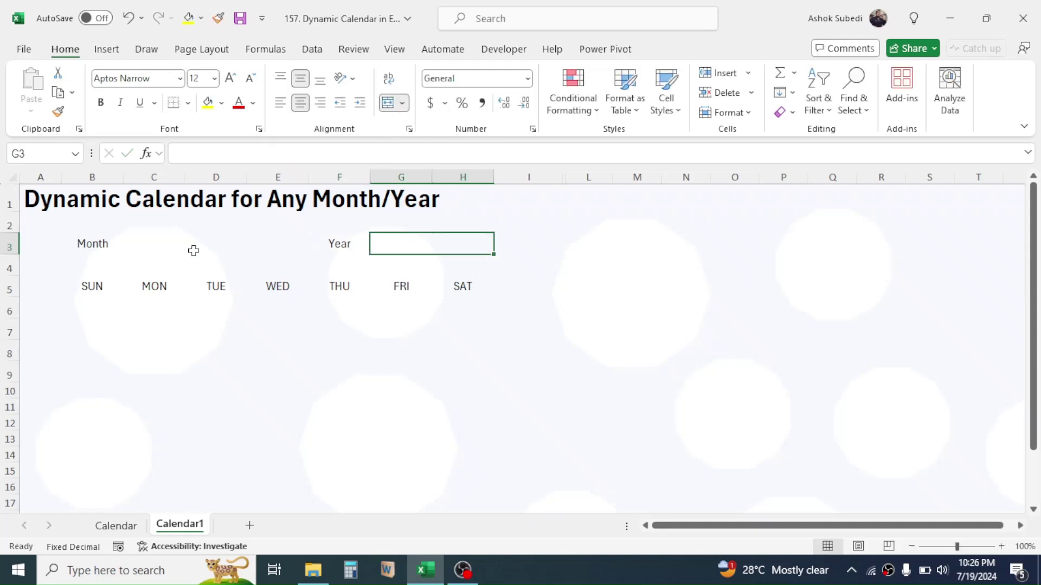
left_click(172, 245)
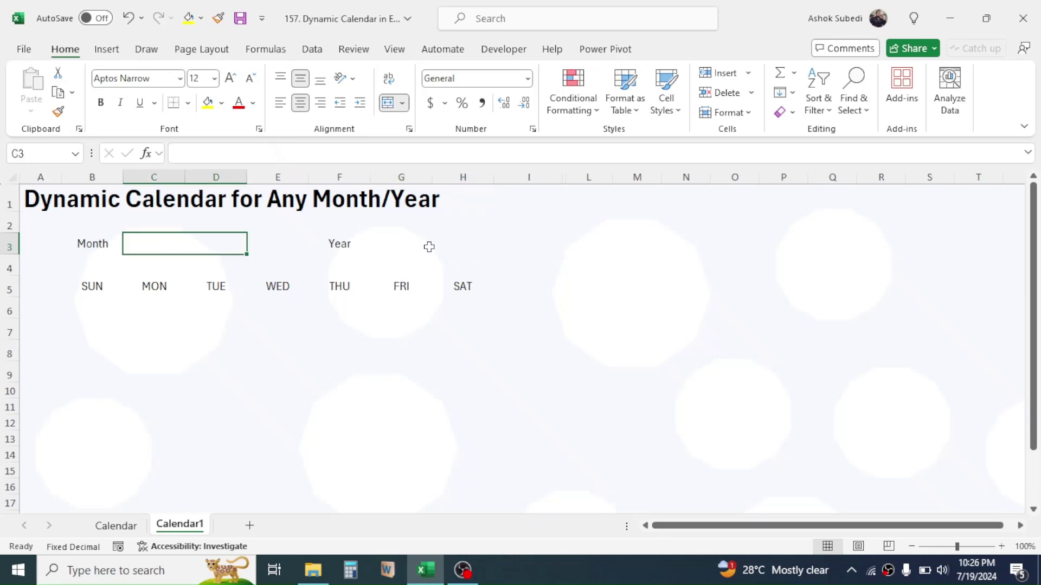
left_click(401, 244)
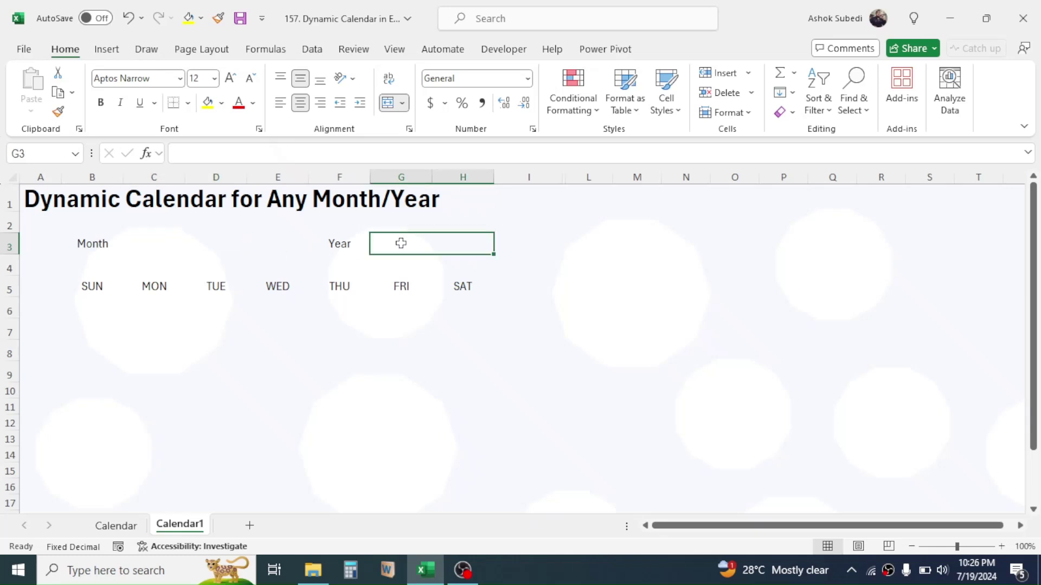
Enter January in M3 and fill the month names down to December in M14
left_click(635, 239)
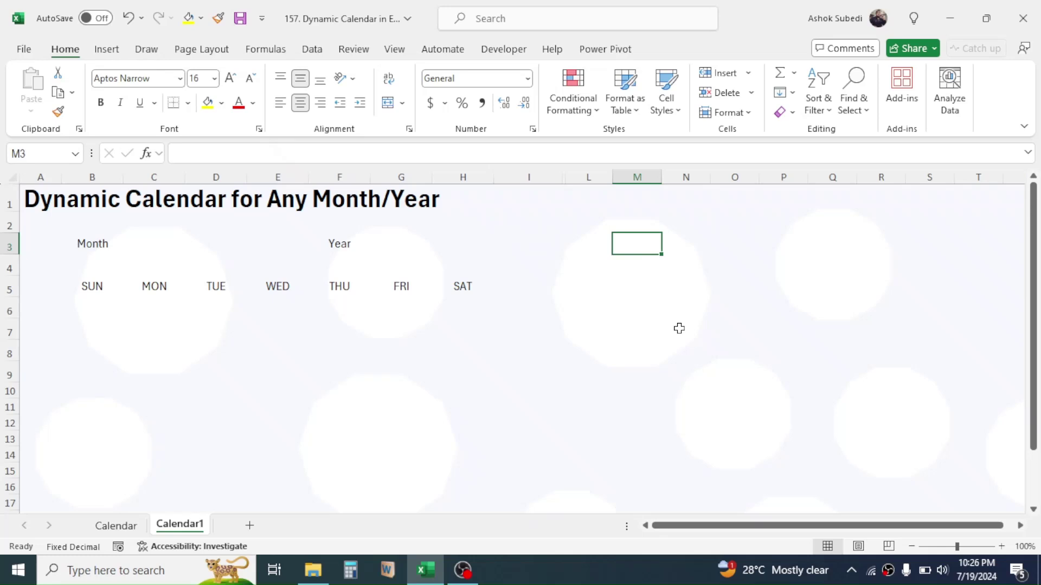
type("January")
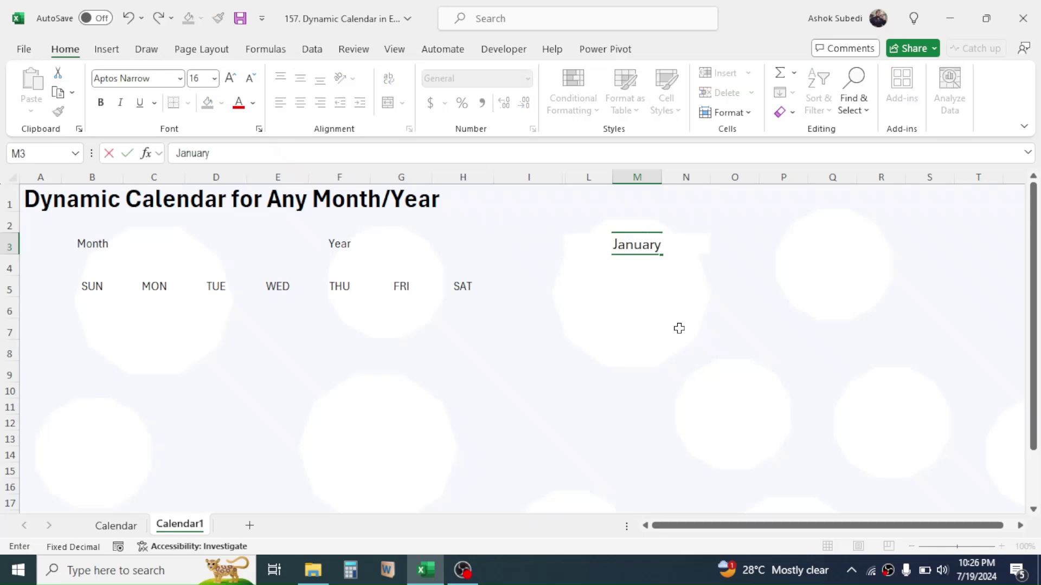
key("ctrl+Return")
left_click_drag(662, 254, 648, 466)
Enter 2020 and 2021 in N3:N4 and extend the series of years down to 2030 in N13
key("Right")
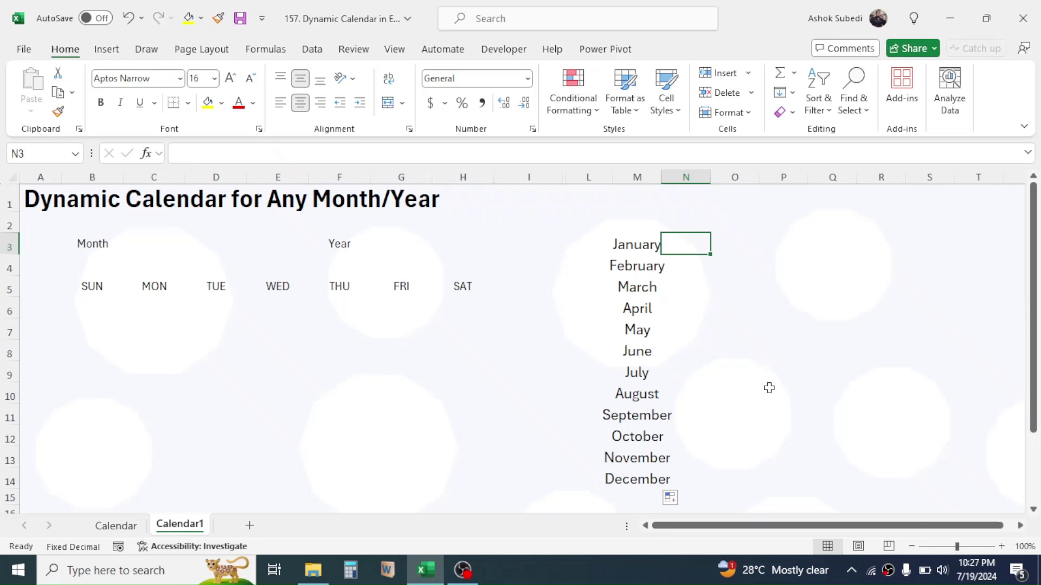
type("20")
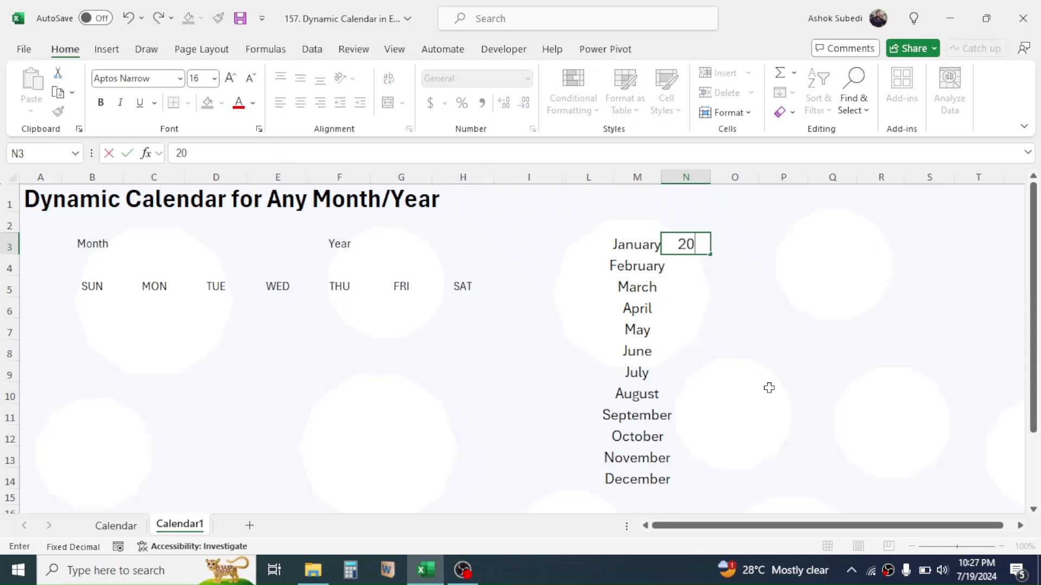
type("20")
key("Return")
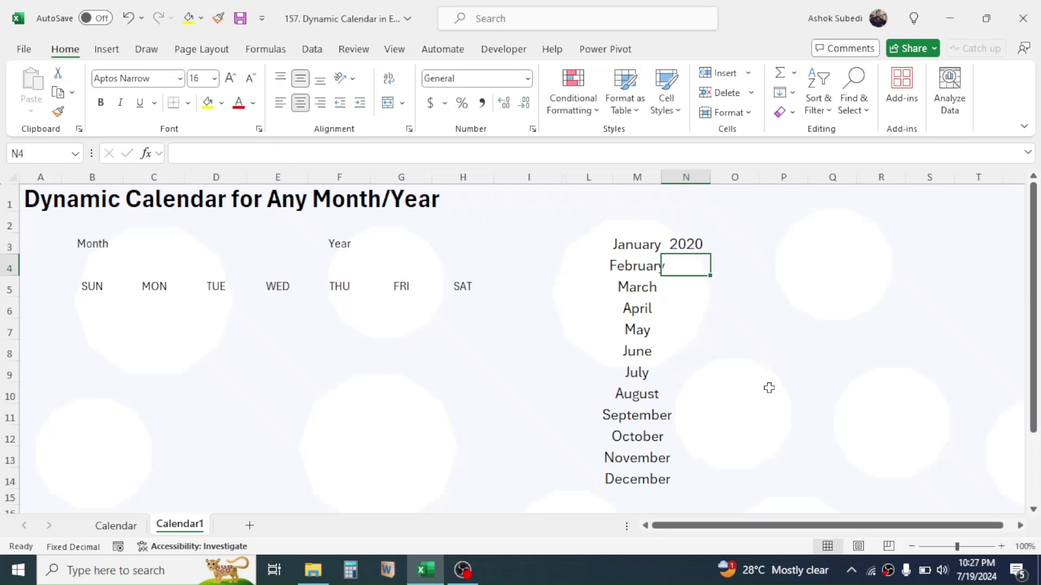
type("2021")
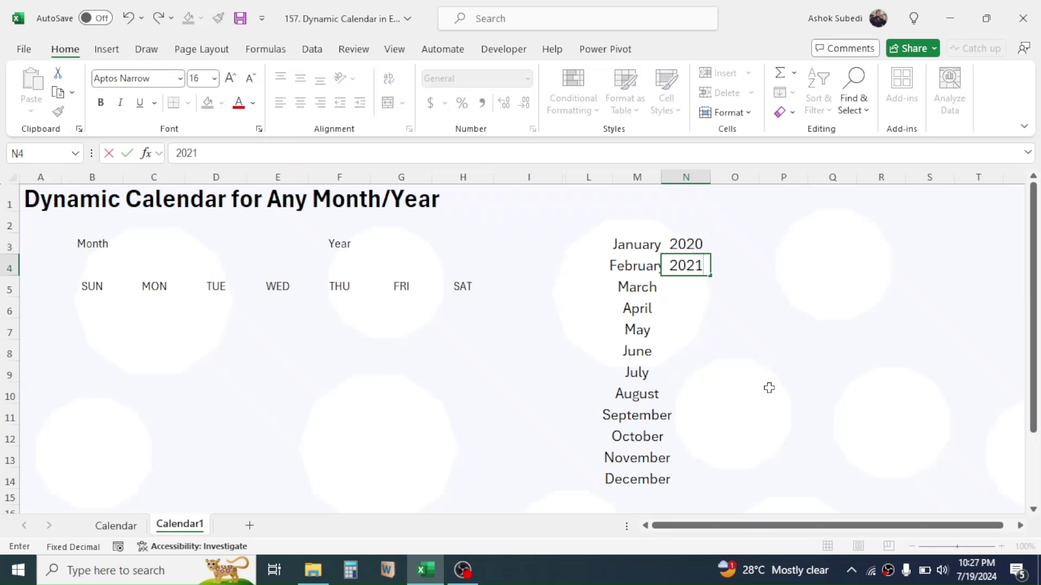
key("Return")
left_click_drag(675, 244, 714, 459)
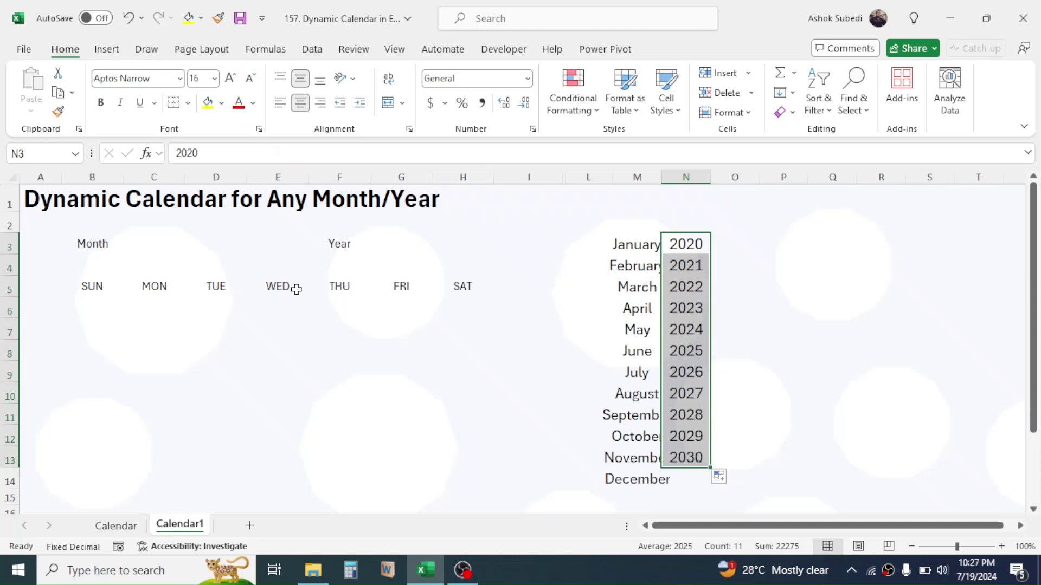
Add a list data validation to the merged month cell C3, using the month names in =$M$3:$M$14 as source
left_click(170, 249)
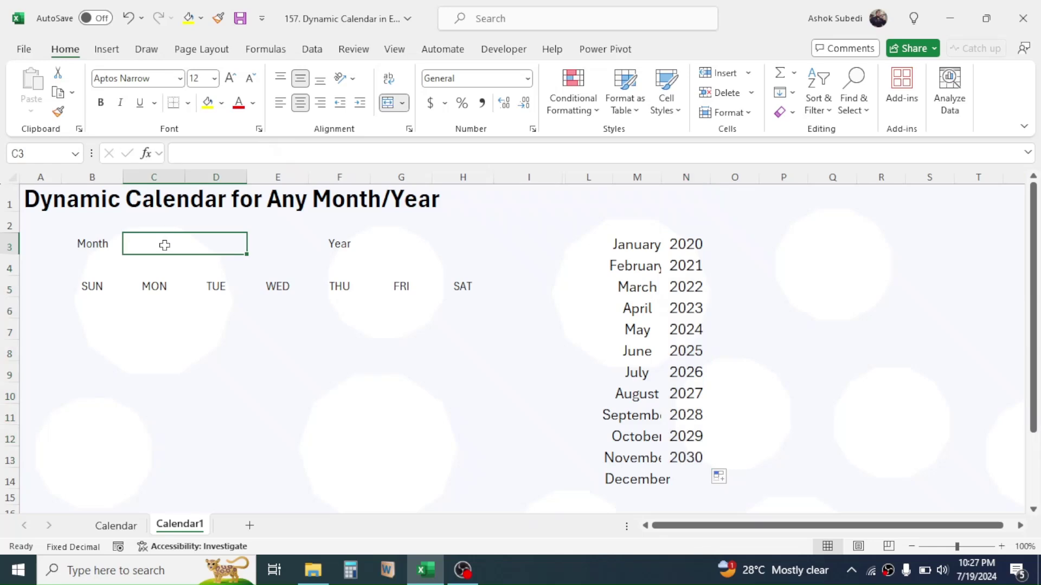
left_click(312, 50)
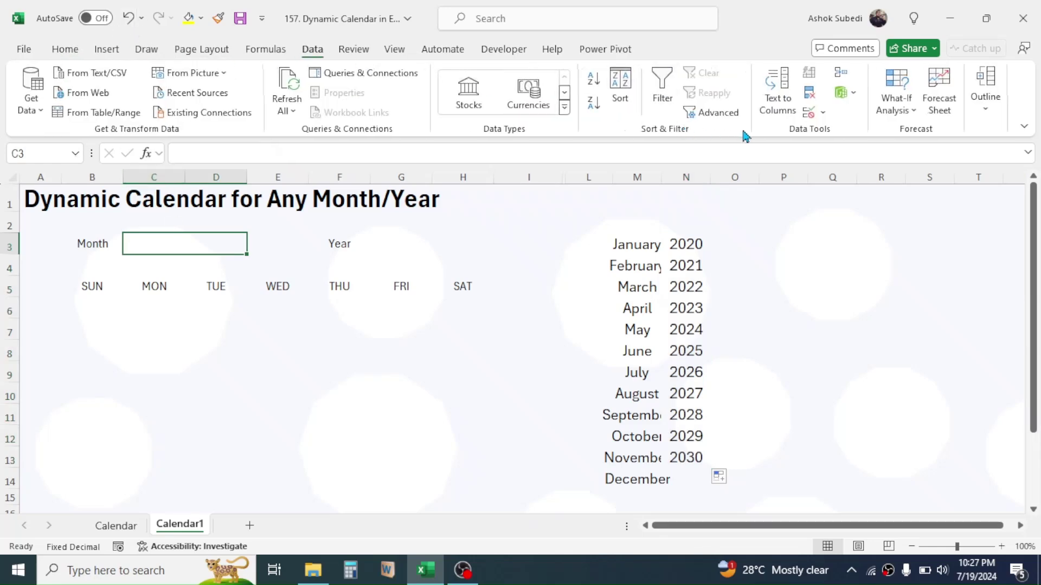
left_click(820, 112)
left_click(844, 137)
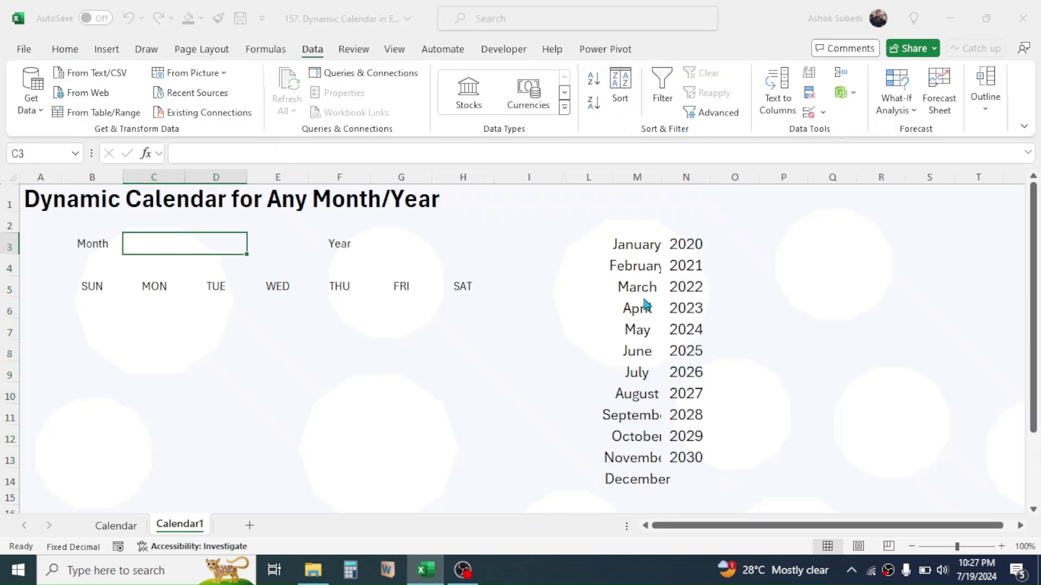
left_click(332, 280)
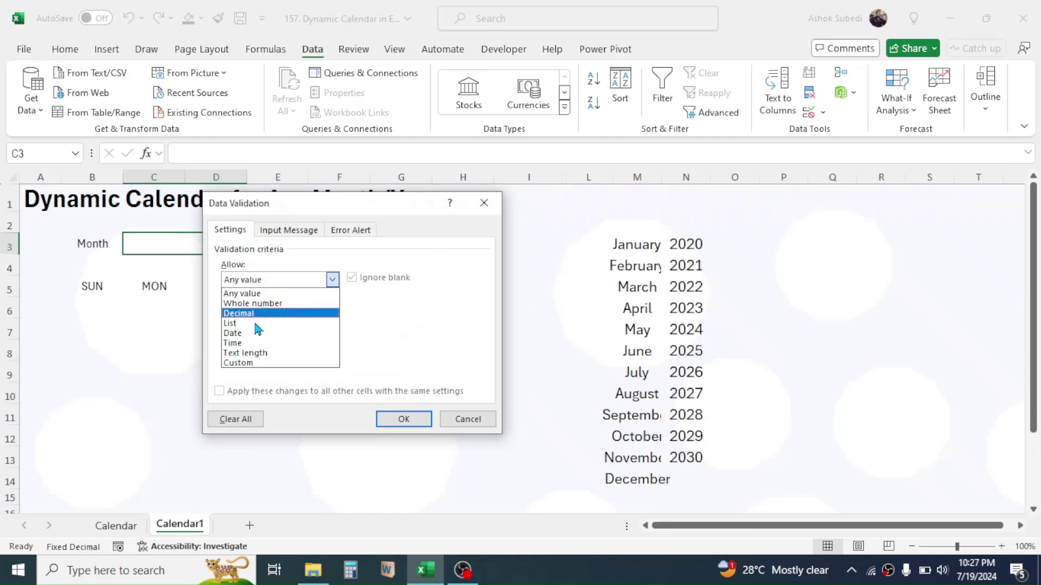
left_click(236, 326)
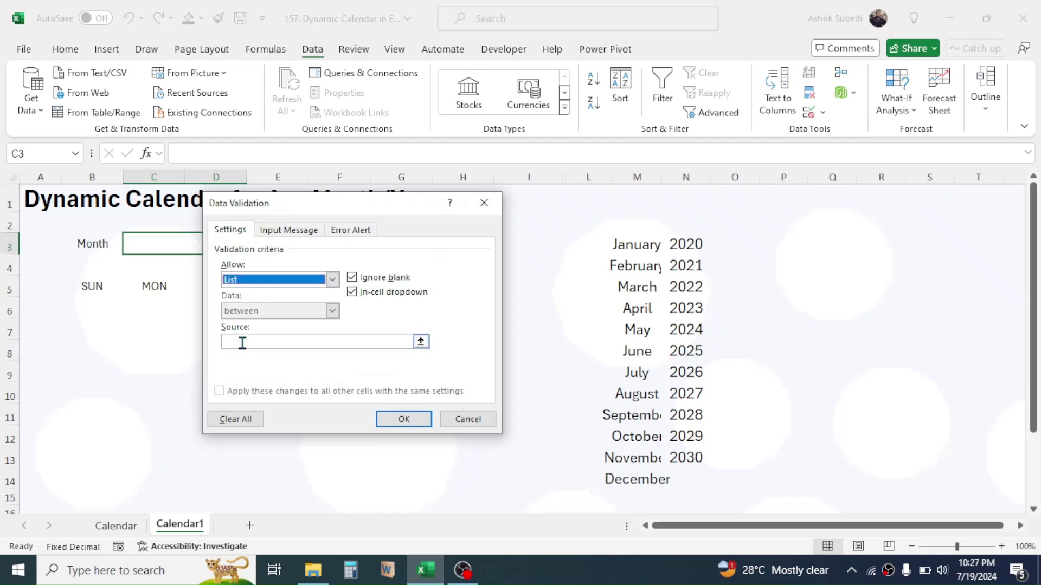
left_click(242, 343)
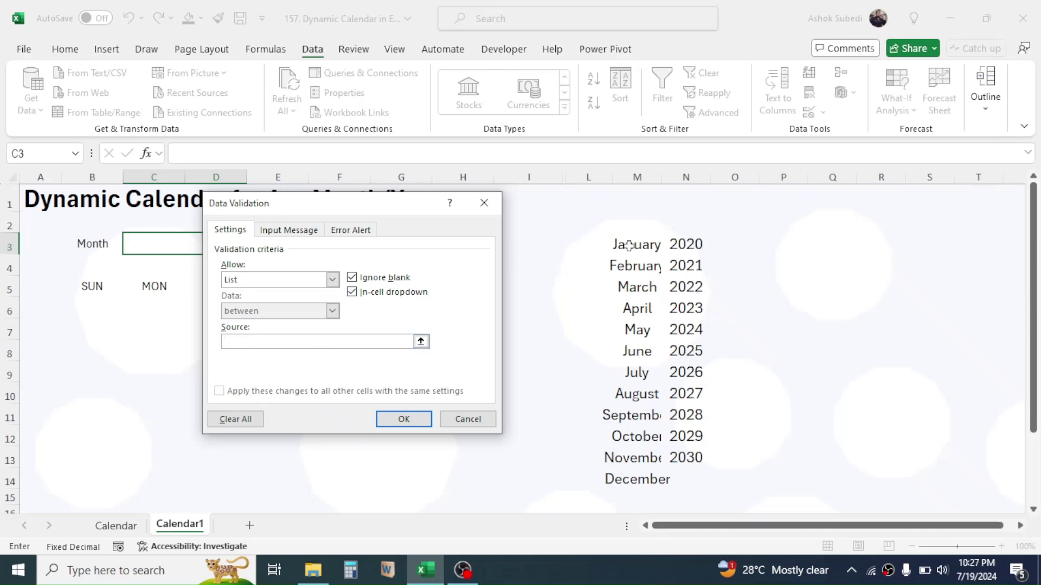
left_click_drag(628, 245, 624, 476)
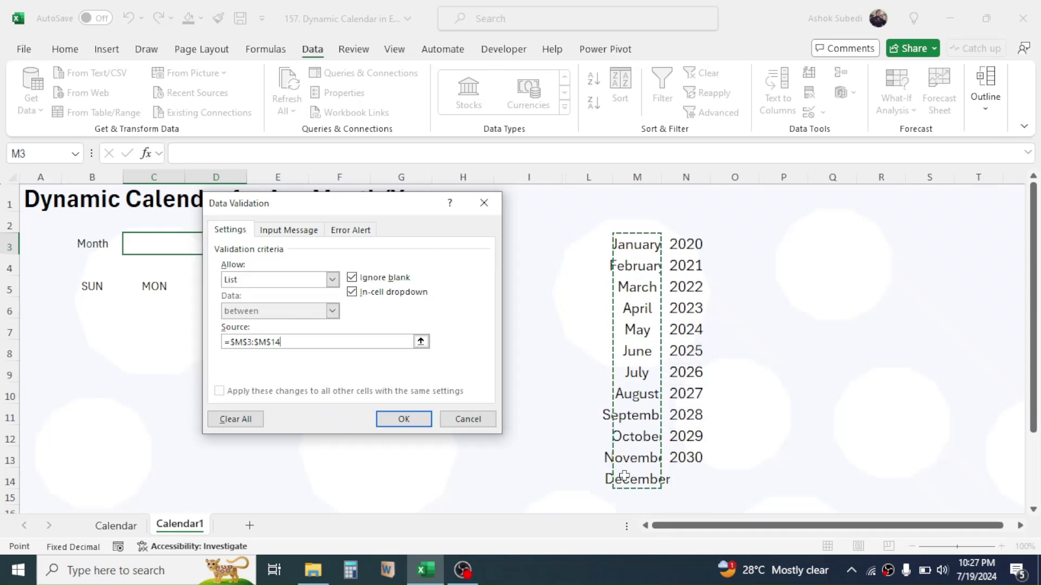
left_click(405, 419)
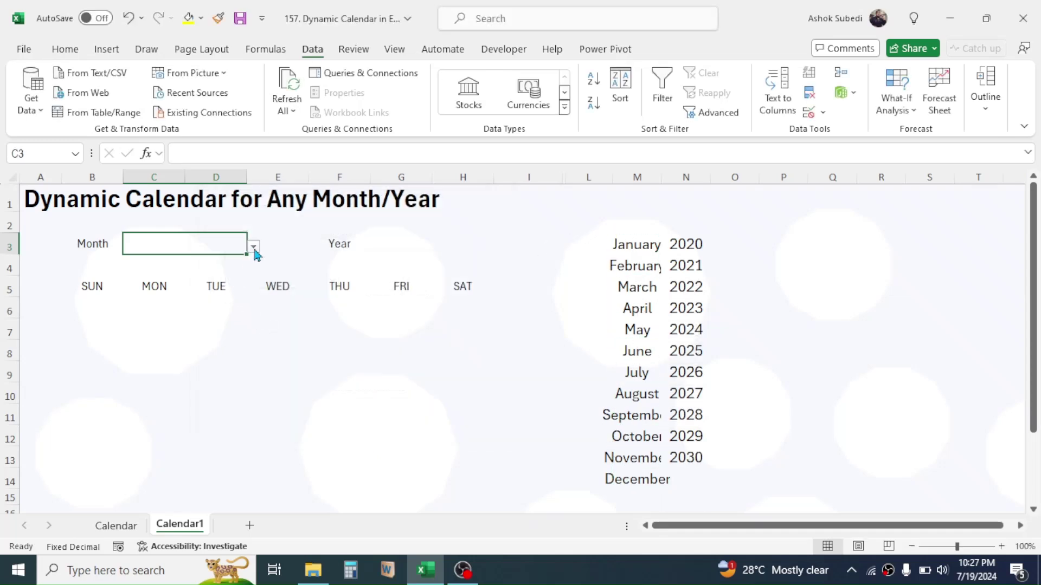
Add a list data validation to the merged year cell G3, using the years in N3:N13 as source, and check its list
left_click(254, 248)
key("Escape")
left_click(389, 244)
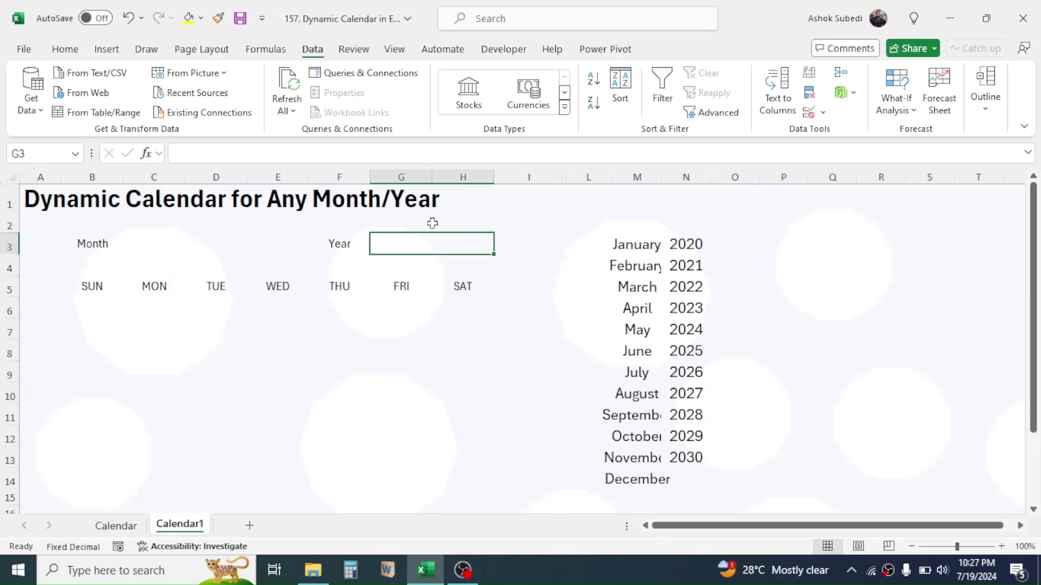
left_click(808, 113)
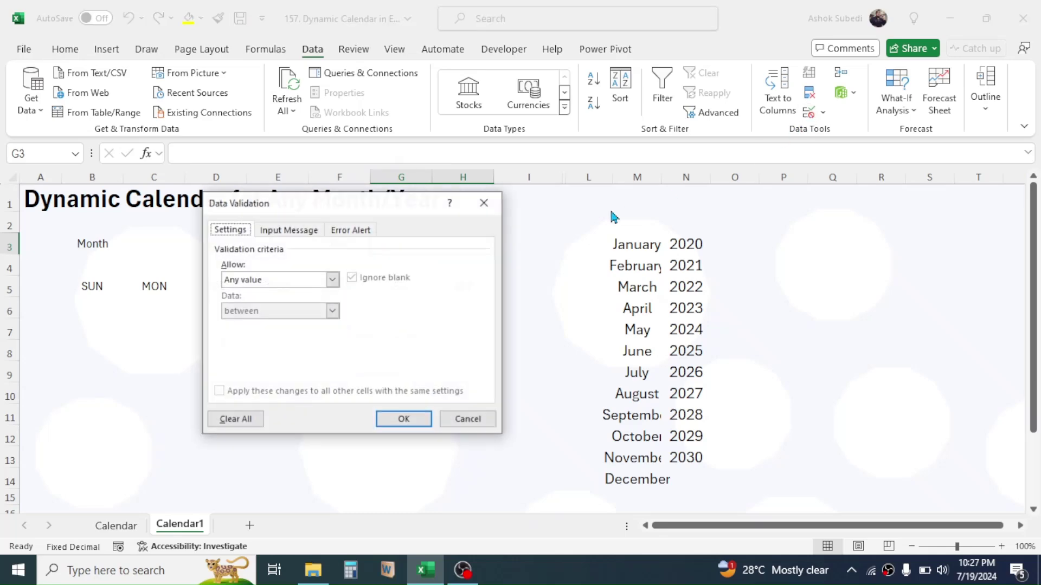
left_click(332, 279)
left_click(255, 324)
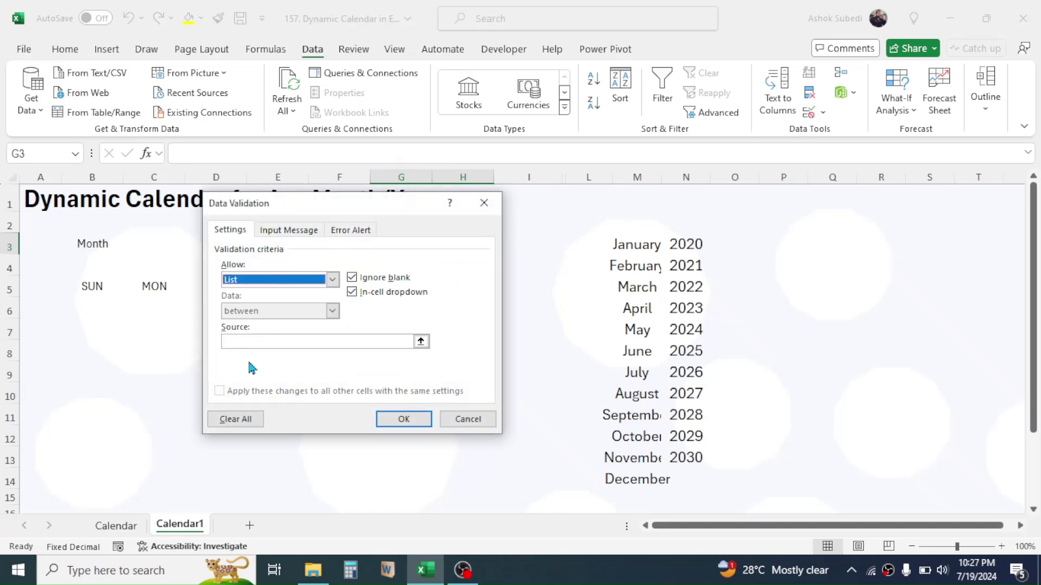
left_click(256, 341)
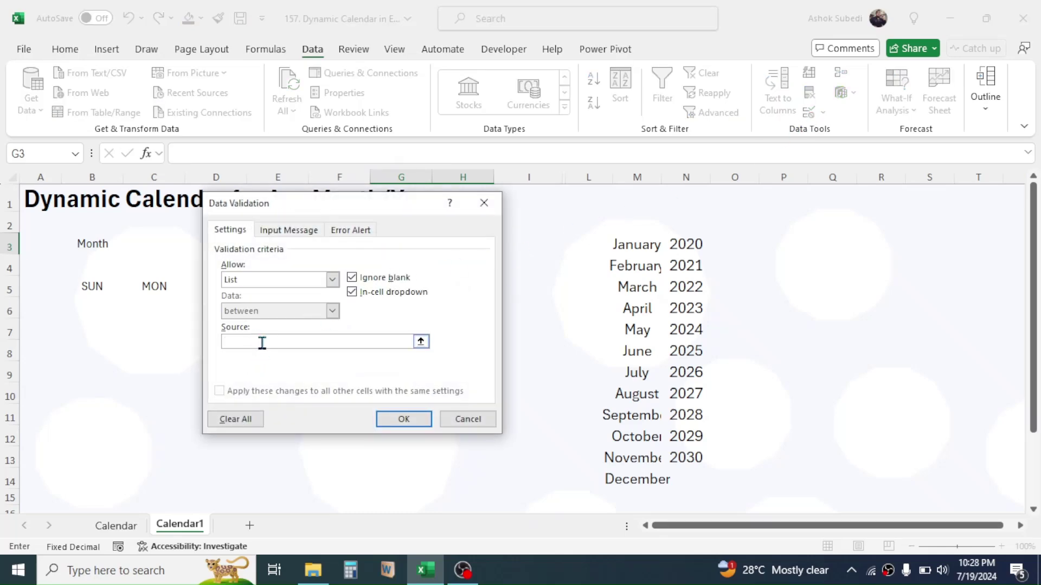
left_click_drag(687, 247, 693, 450)
left_click(401, 418)
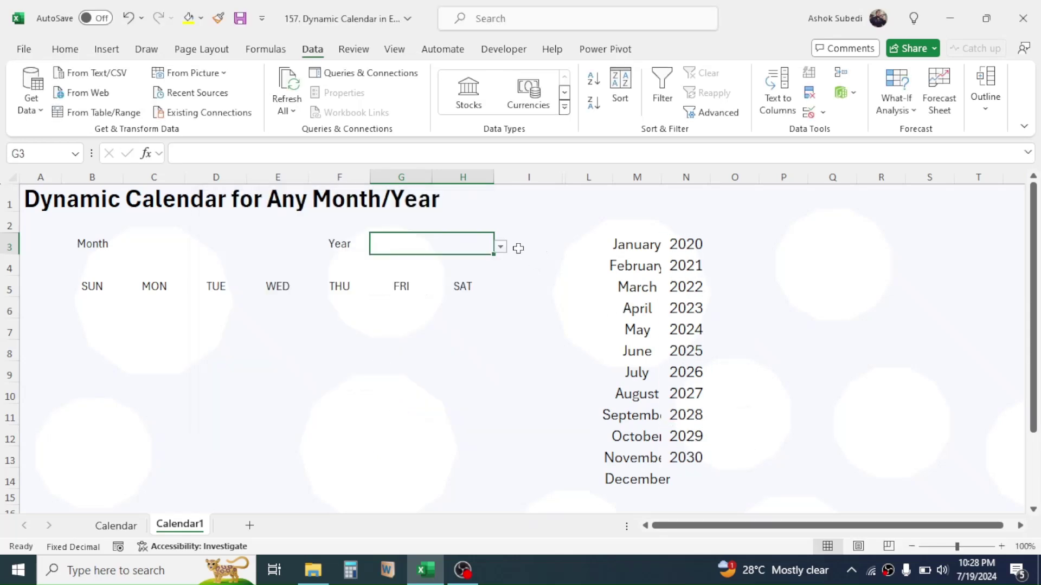
left_click(500, 247)
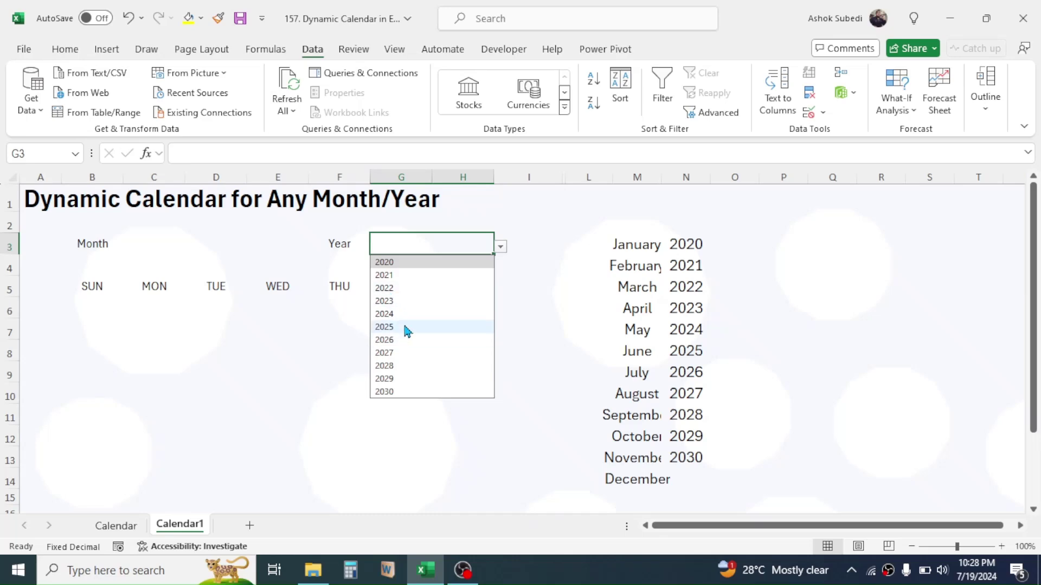
Choose January from the month list in C3 and 2024 from the year list in G3
left_click(140, 239)
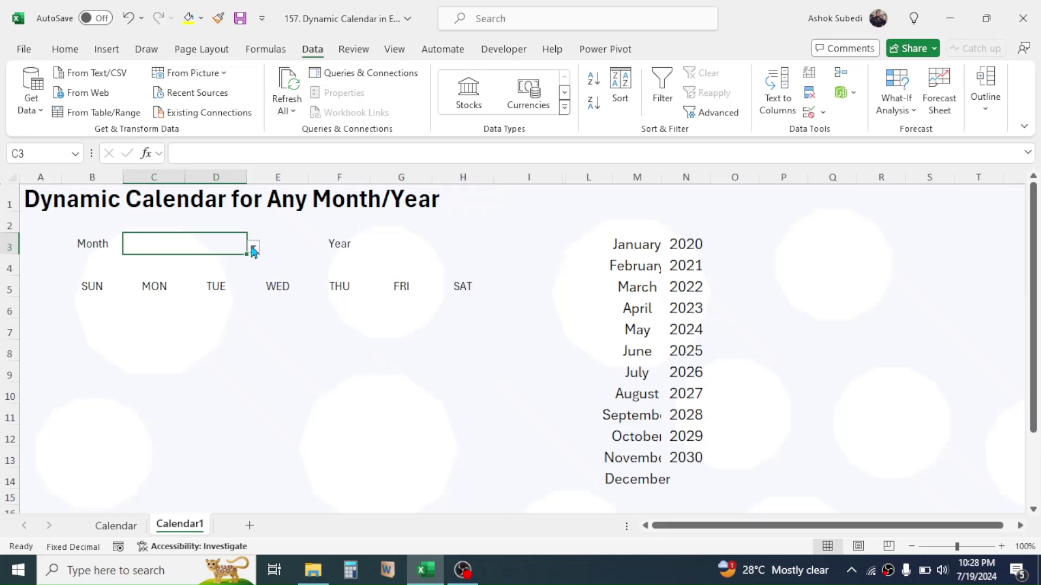
left_click(253, 248)
left_click(147, 262)
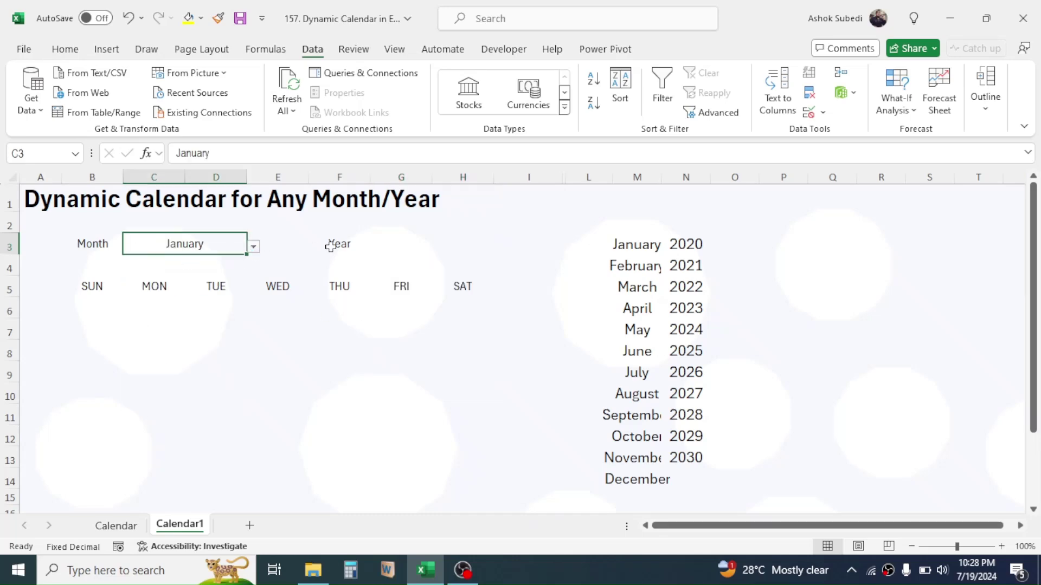
left_click(387, 243)
left_click(499, 248)
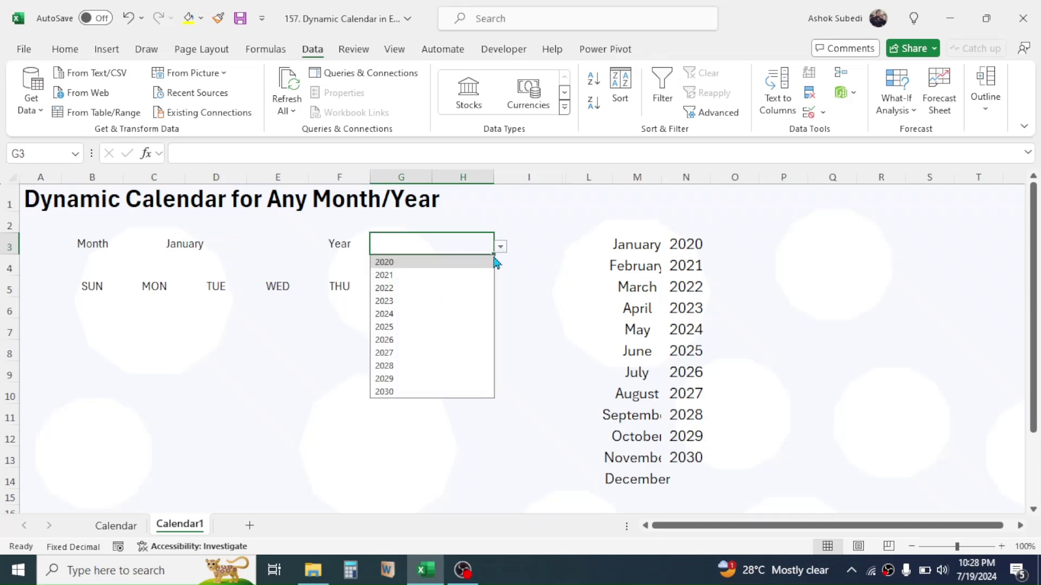
left_click(405, 315)
left_click(440, 334)
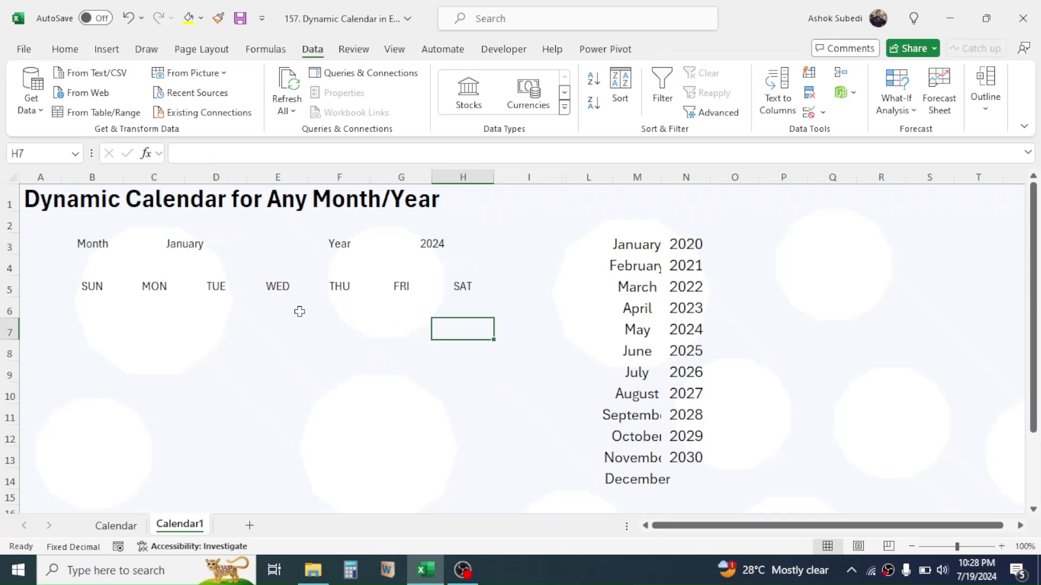
Start a SEQUENCE formula in B6, below SUN, with 6 rows and 7 columns
left_click_drag(97, 304, 455, 458)
left_click(112, 307)
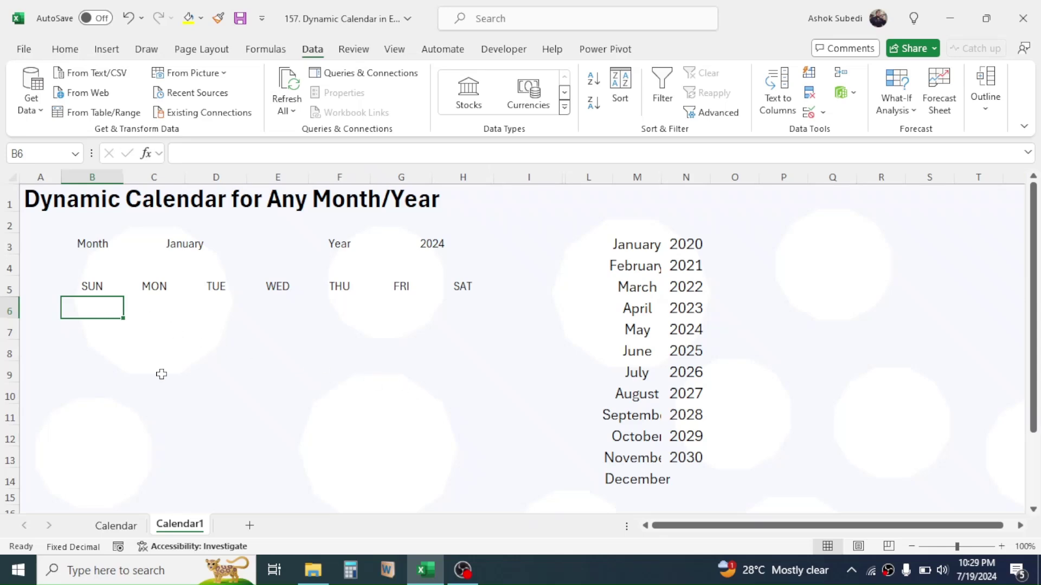
type("=SE")
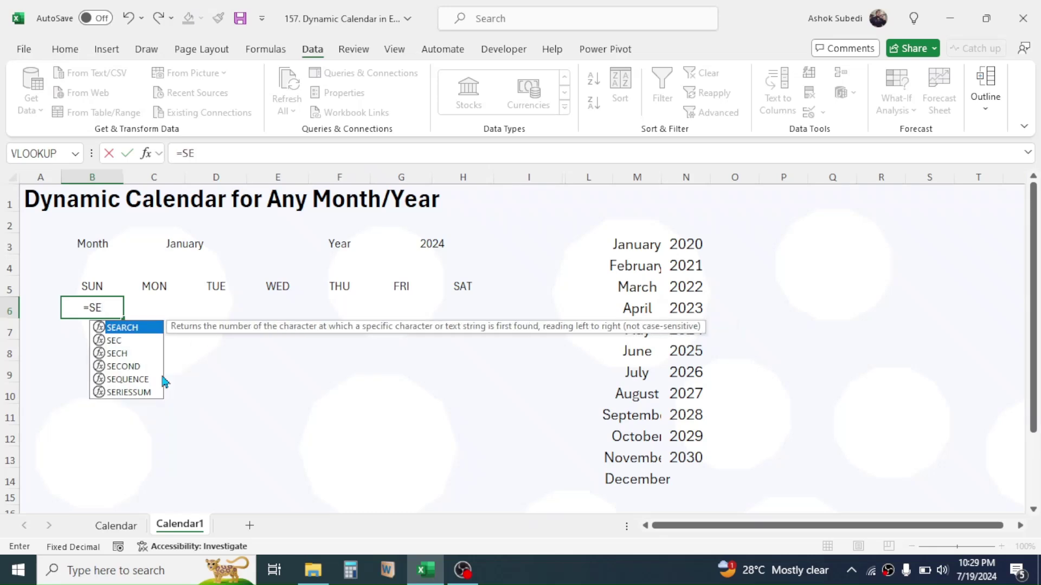
type("QUENCE")
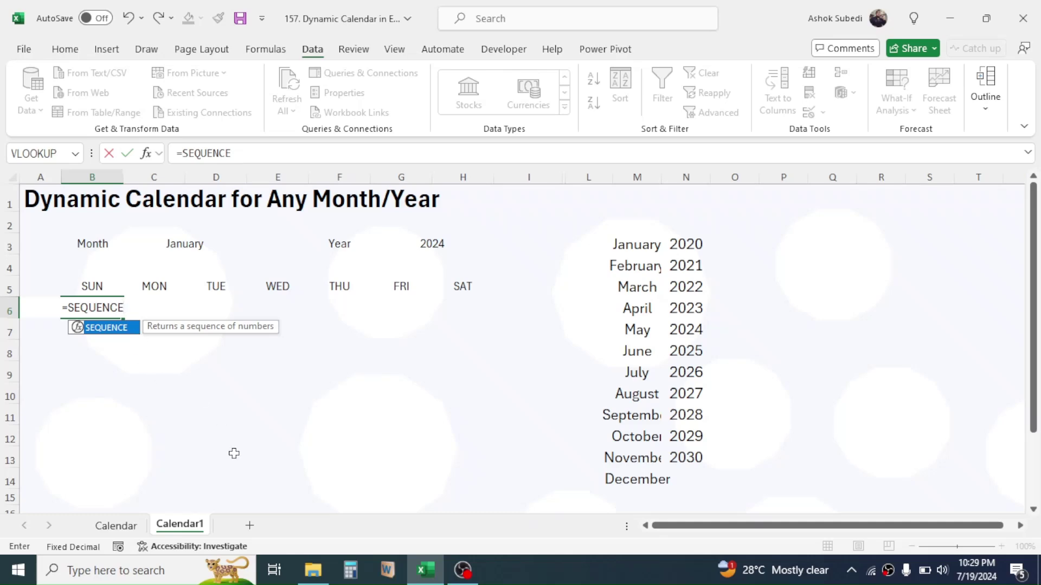
type("(")
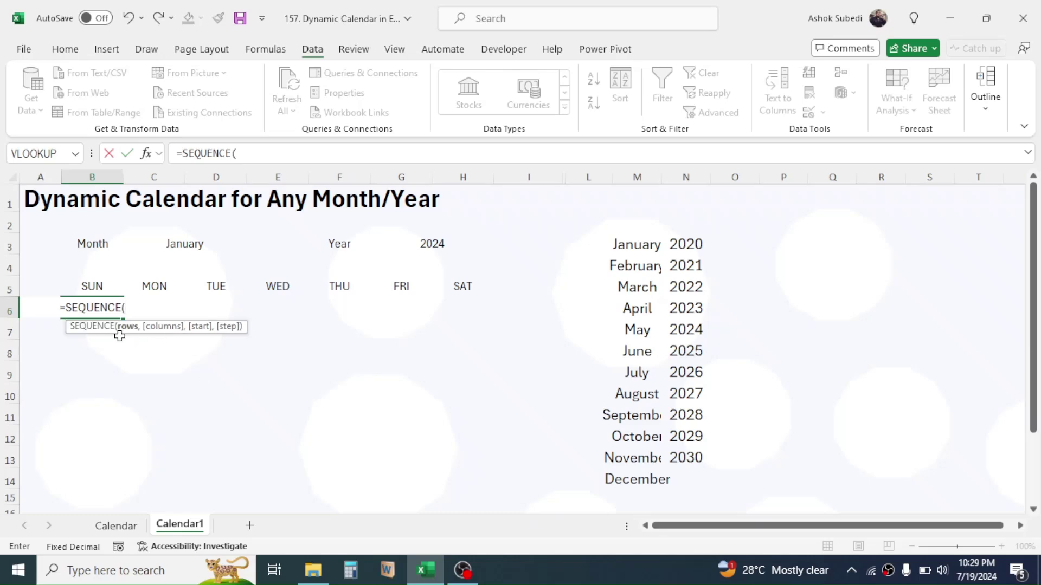
type("6")
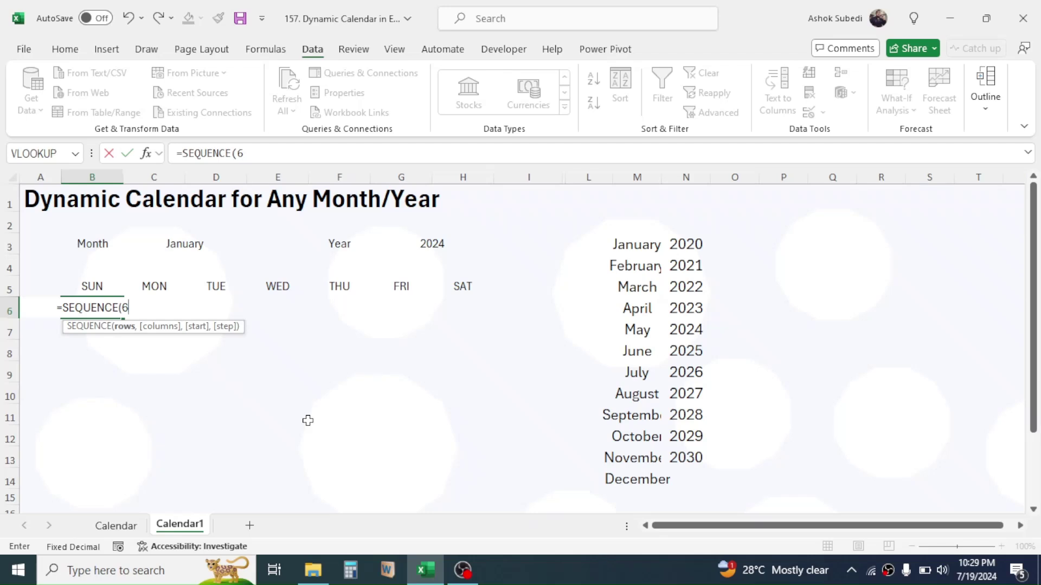
type(",")
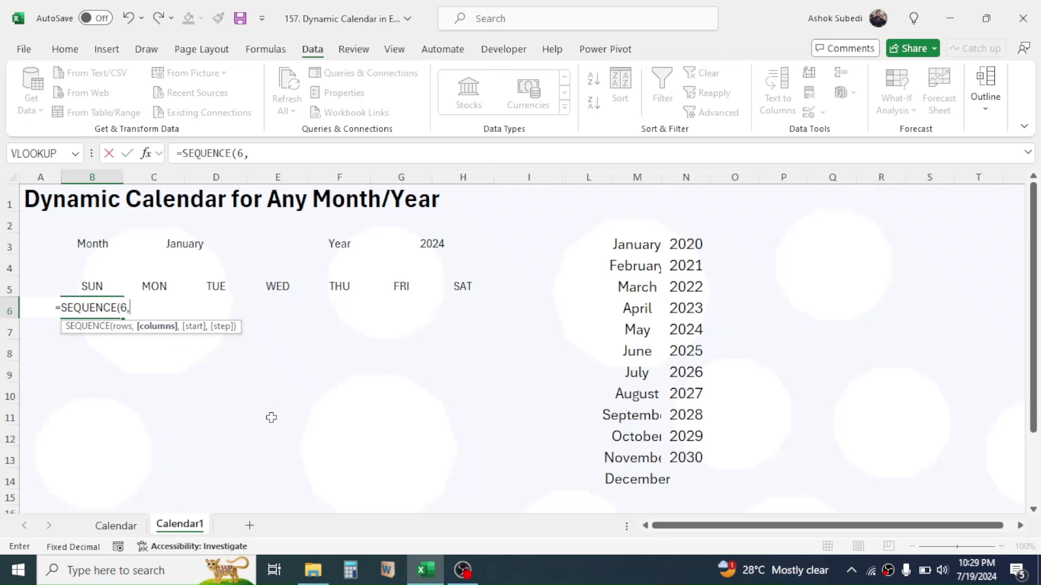
type("7")
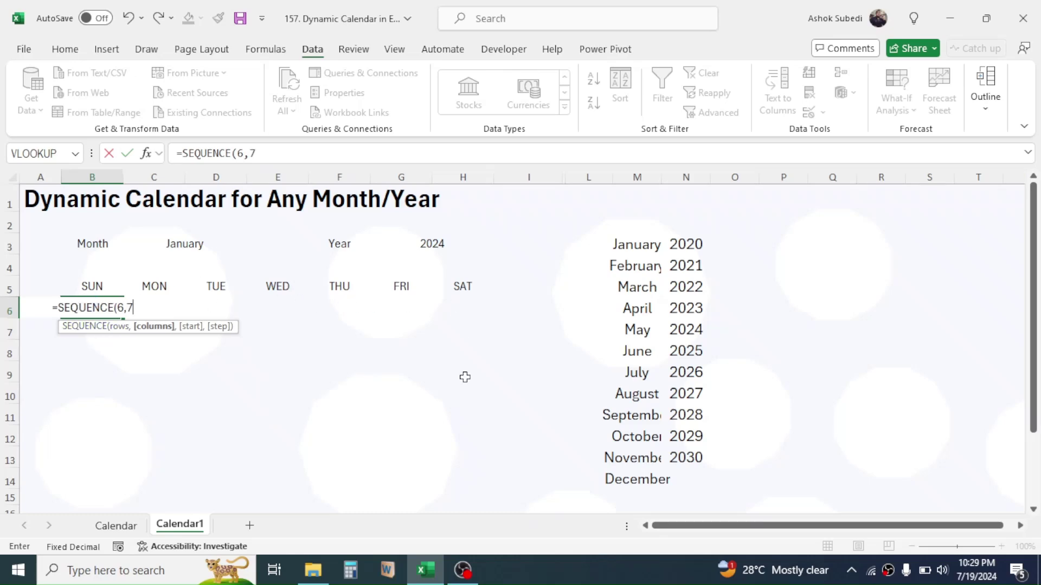
type(",")
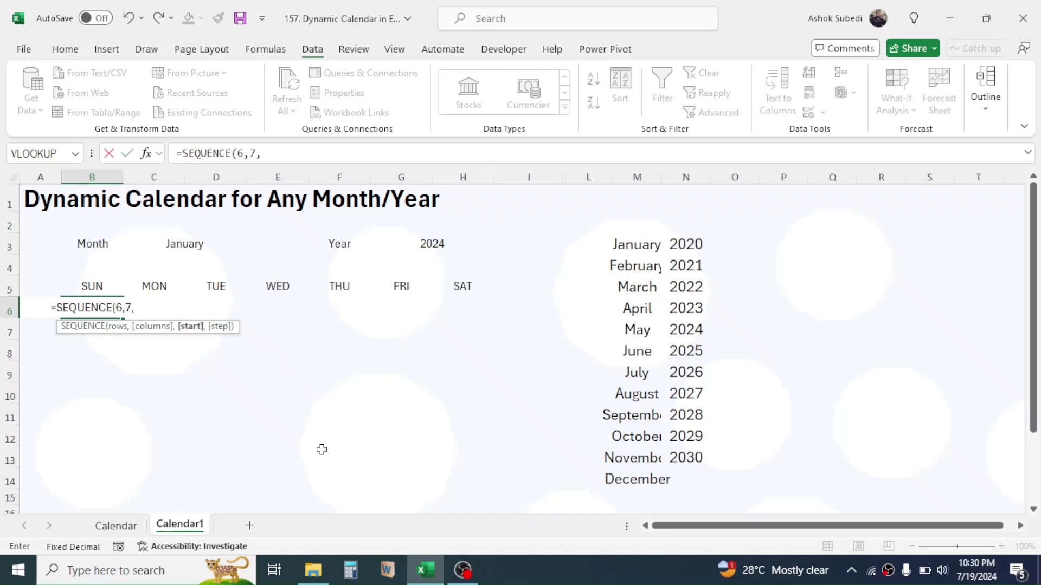
Begin the SEQUENCE start argument with a DATE function that takes its year from G3
type("DATE(")
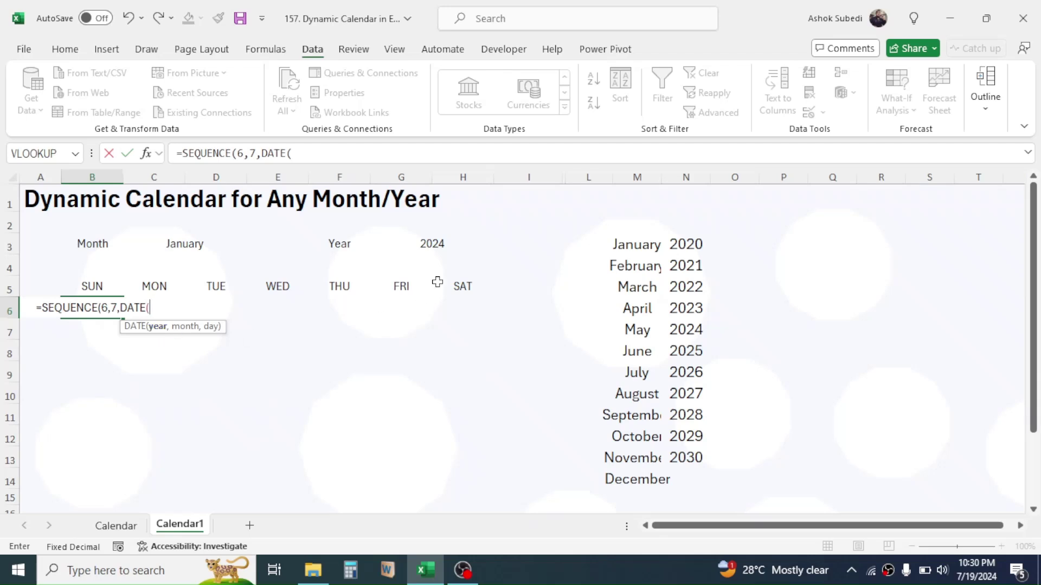
left_click(437, 243)
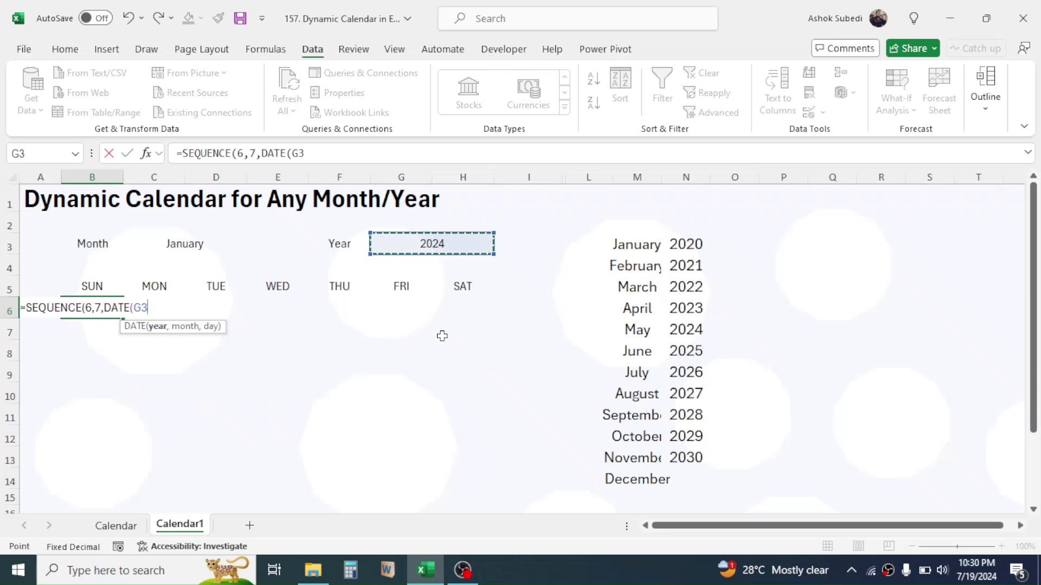
type(",")
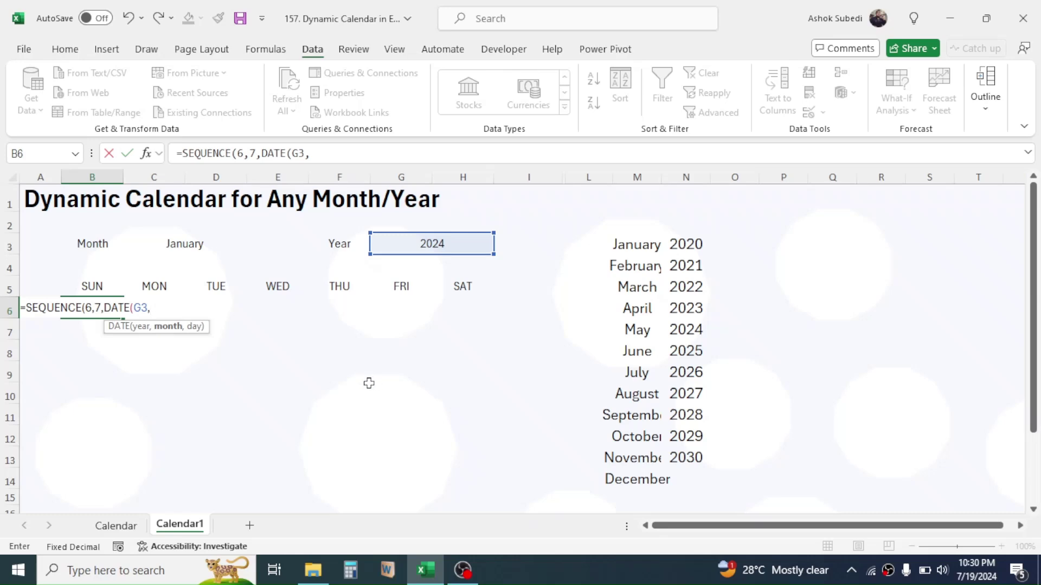
Complete the DATE function with MATCH(C3,M3:M14,0) as the month, using exact match, and 1 as the day
type("MATCH")
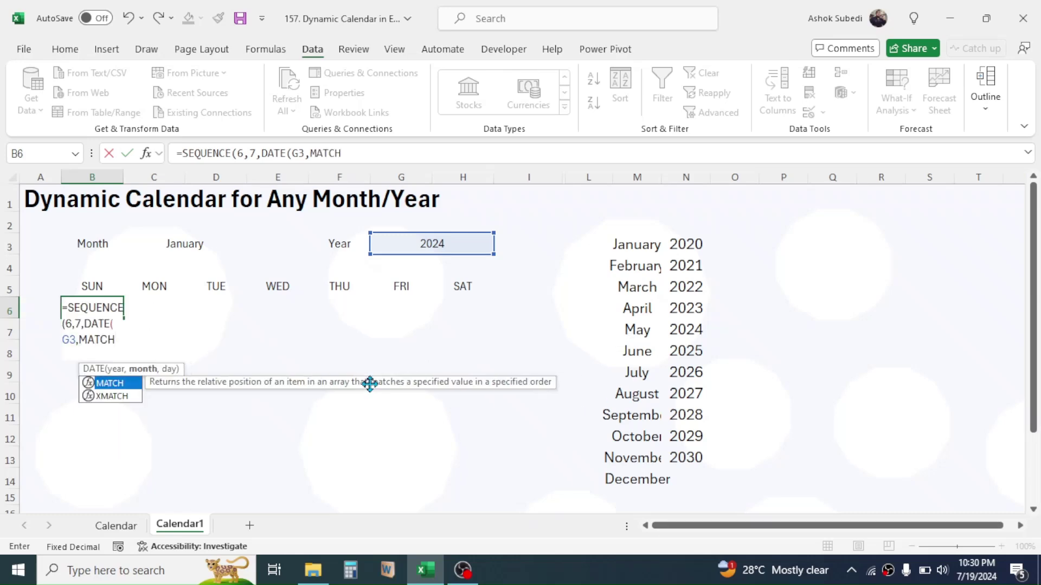
type("(")
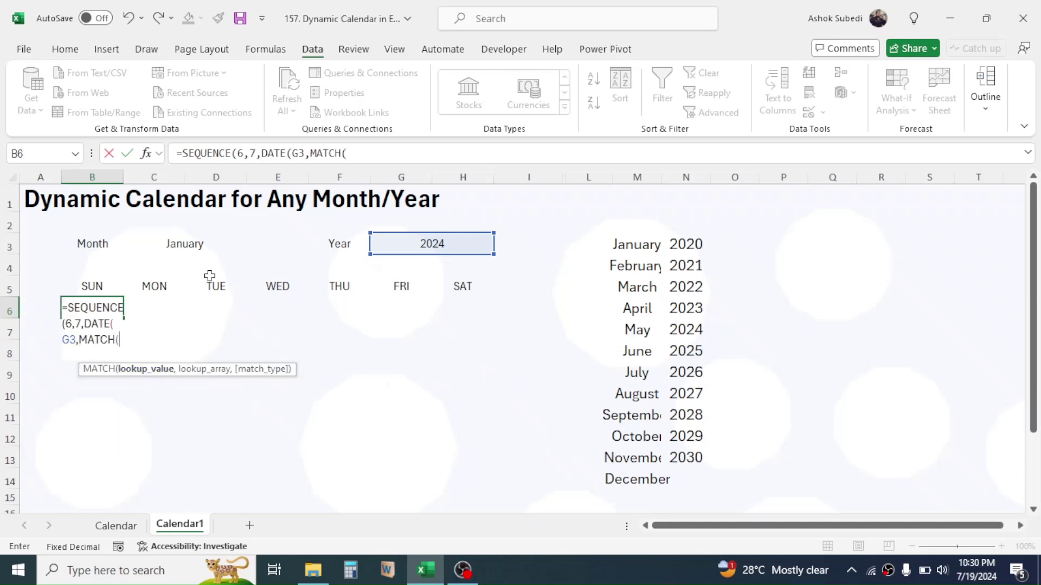
left_click(182, 241)
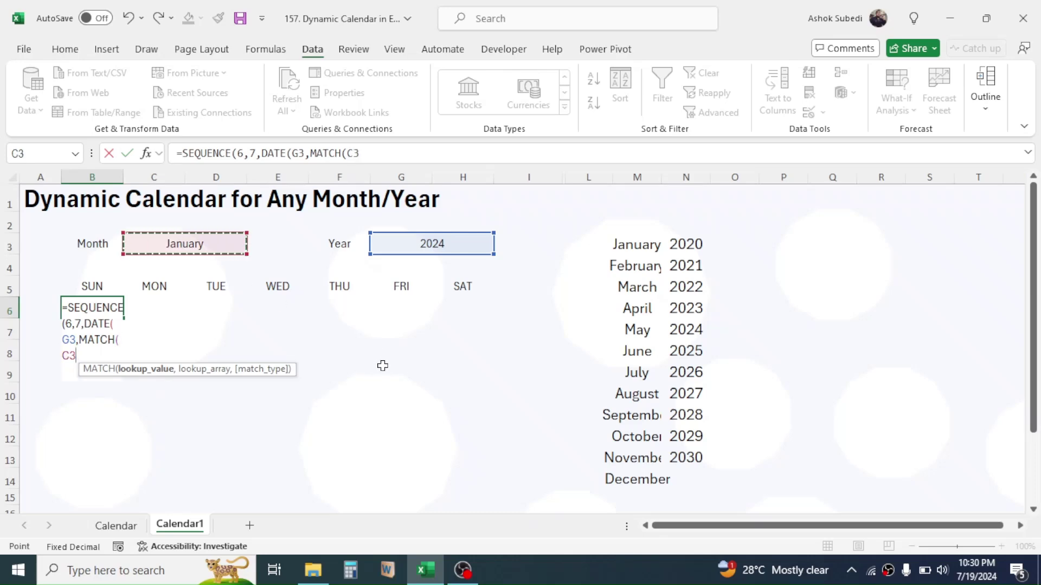
type(",")
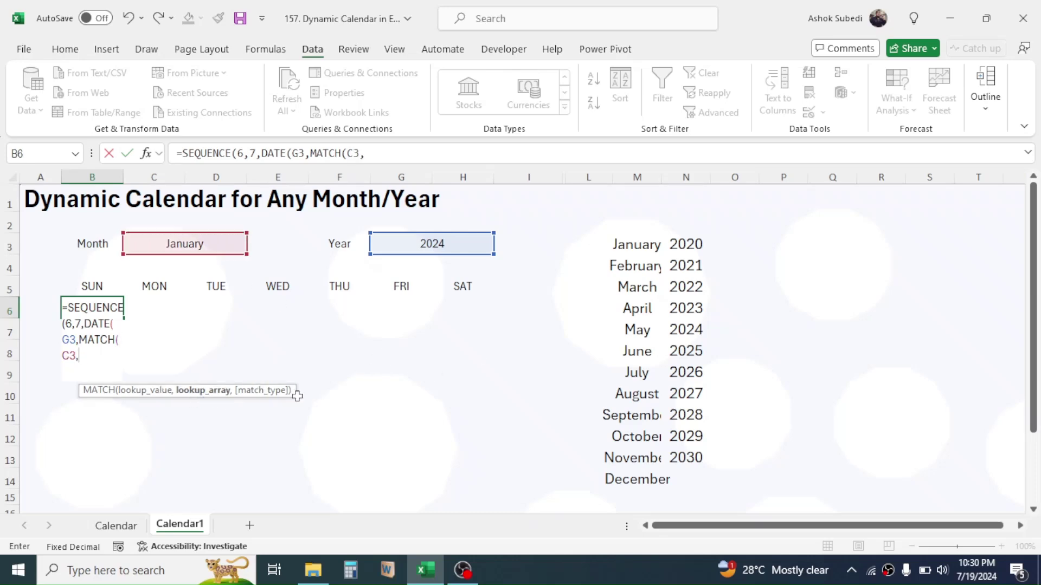
left_click_drag(629, 245, 616, 484)
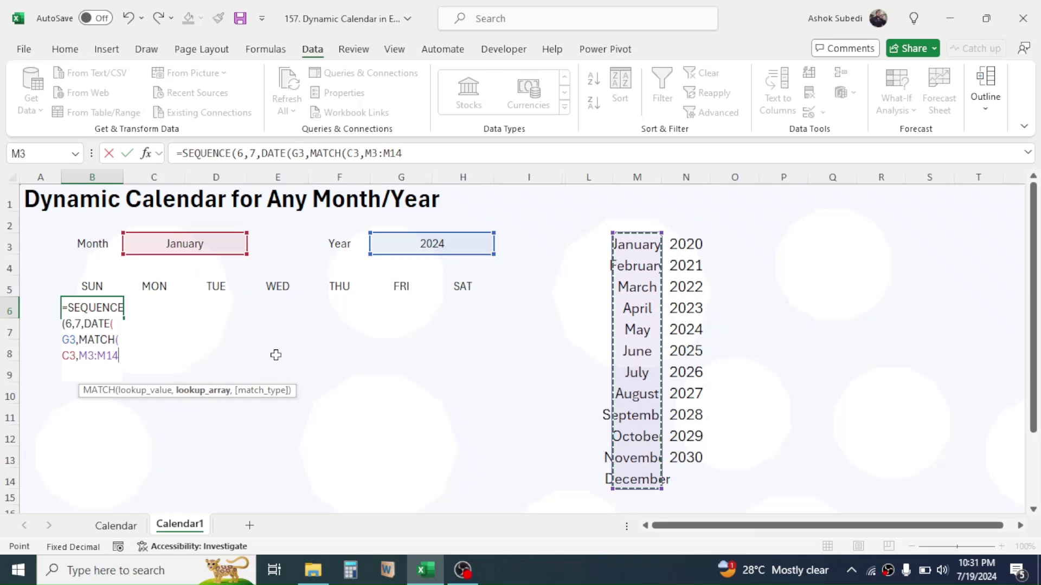
type(",")
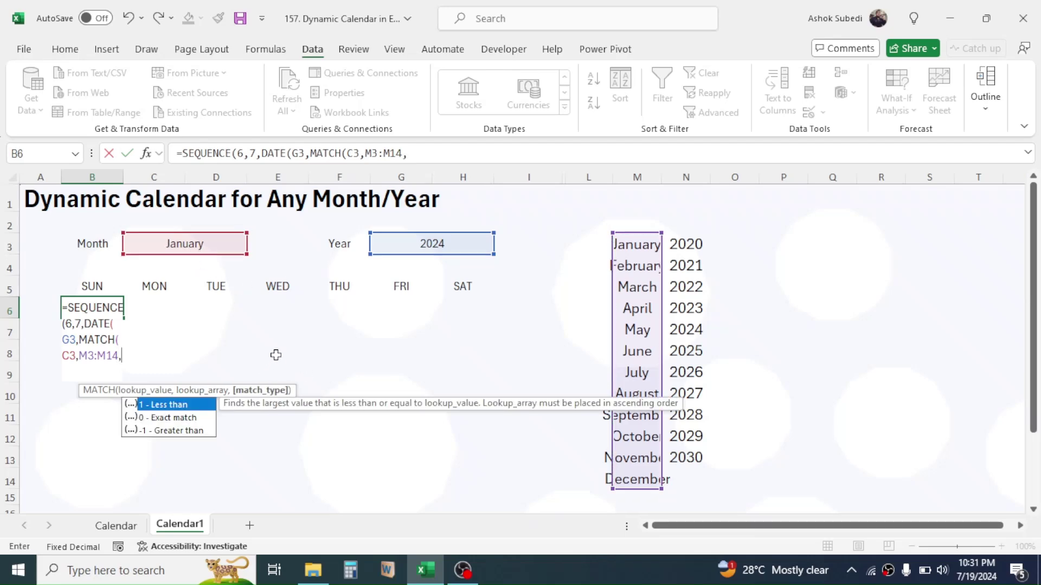
double_click(177, 422)
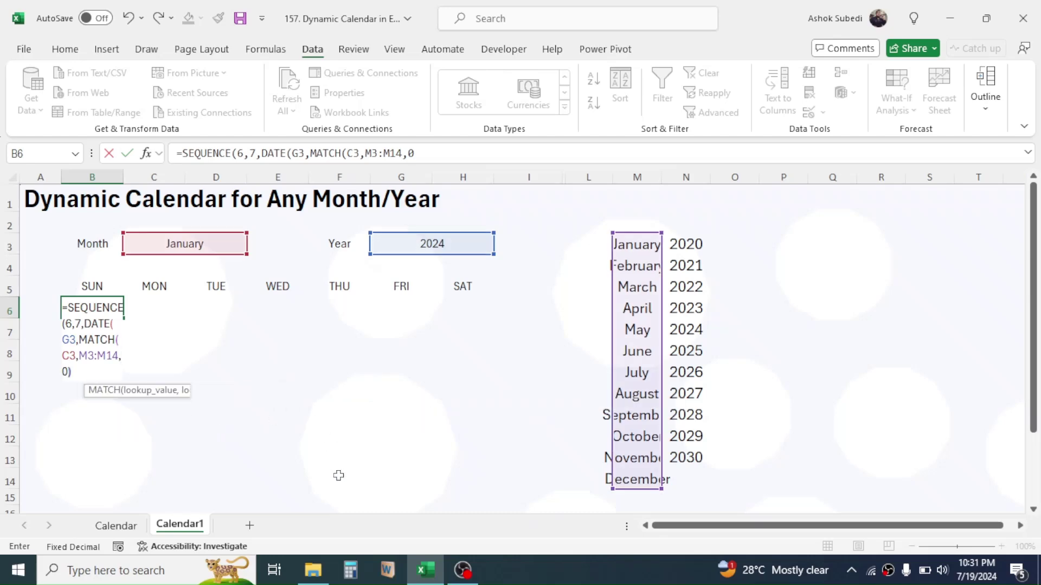
type("),")
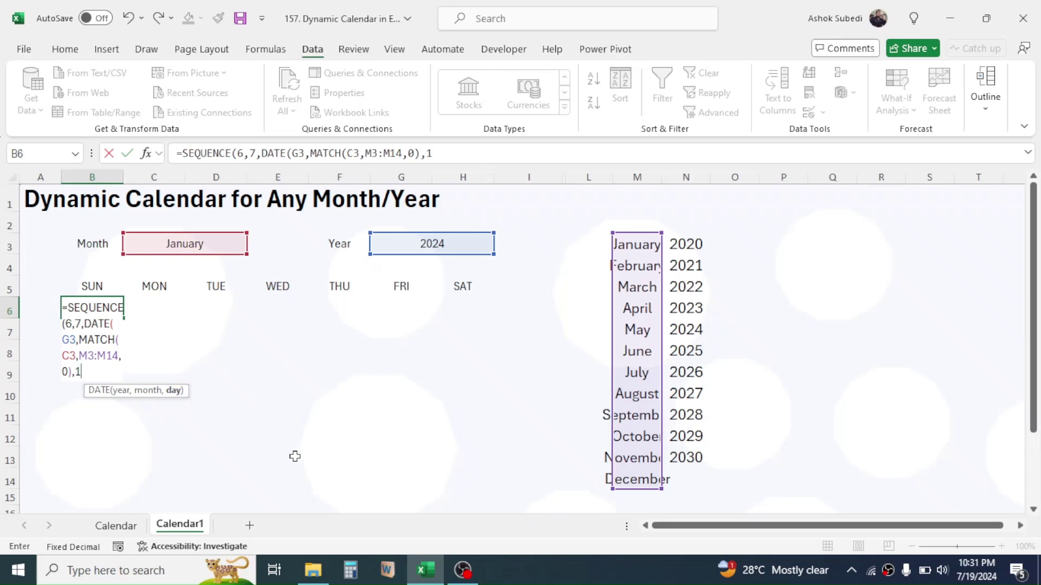
type("1)")
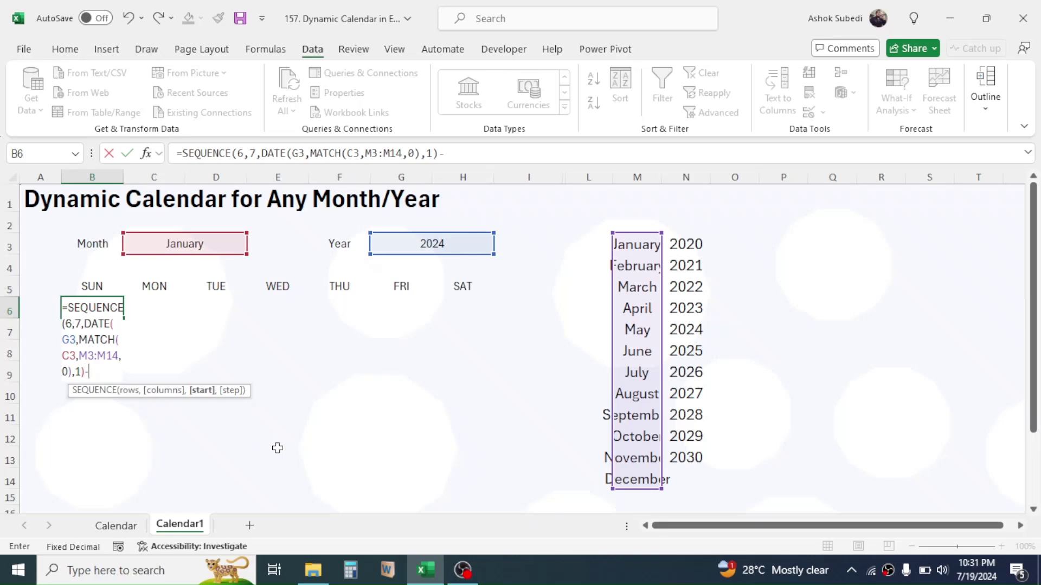
Subtract a WEEKDAY function from the start date, using a copy of DATE(G3,MATCH(C3,M3:M14,0),1) as its serial number
type("-W")
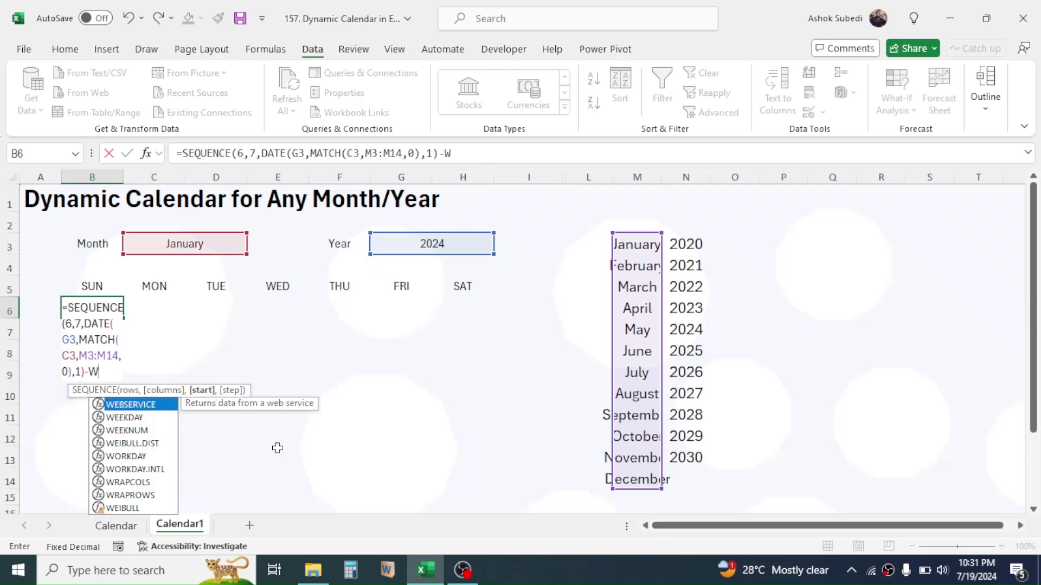
type("EEKDA")
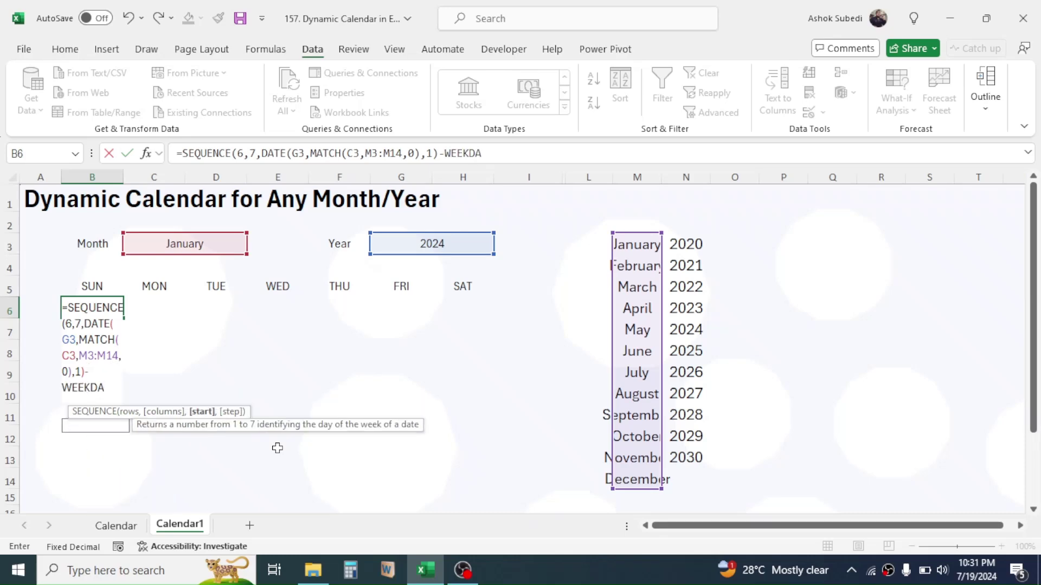
type("Y(")
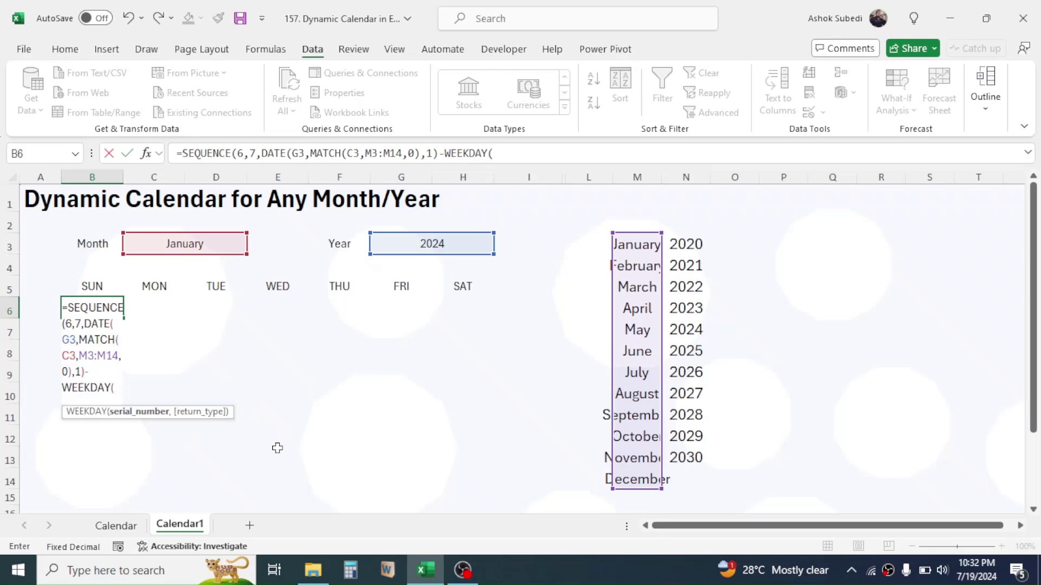
left_click(138, 414)
left_click_drag(86, 323, 85, 371)
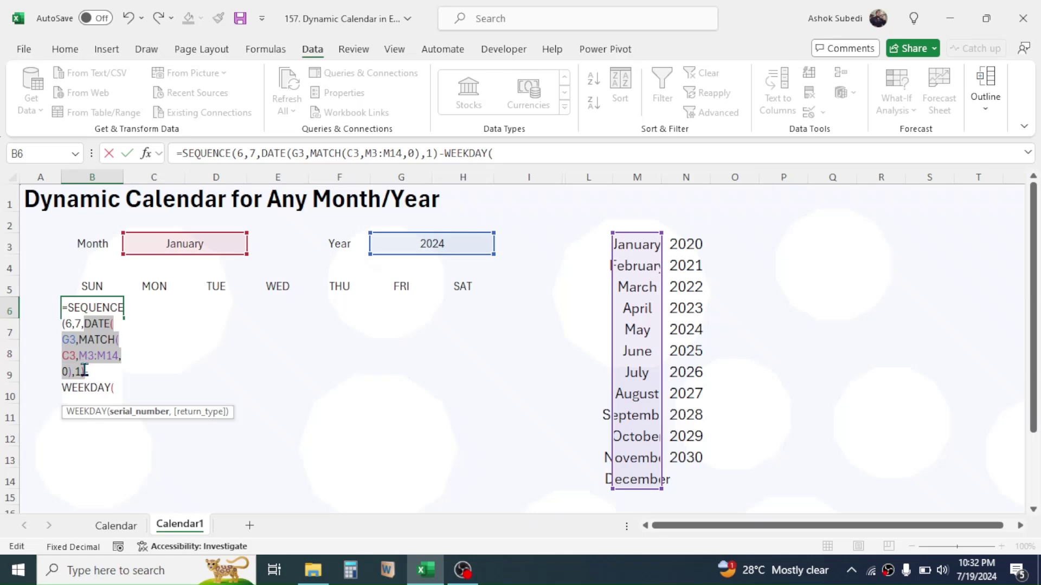
right_click(92, 345)
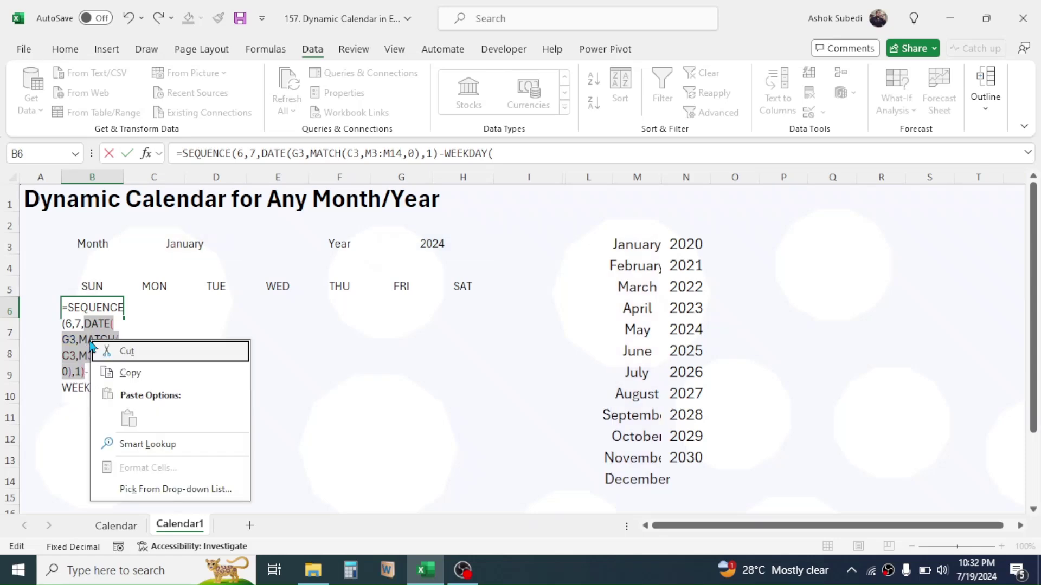
left_click(130, 373)
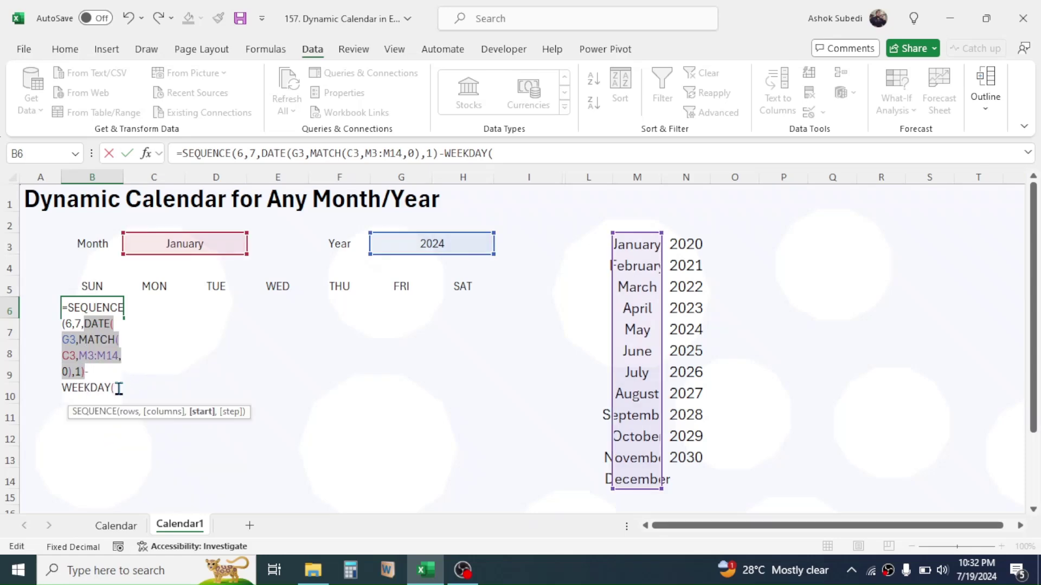
left_click(119, 389)
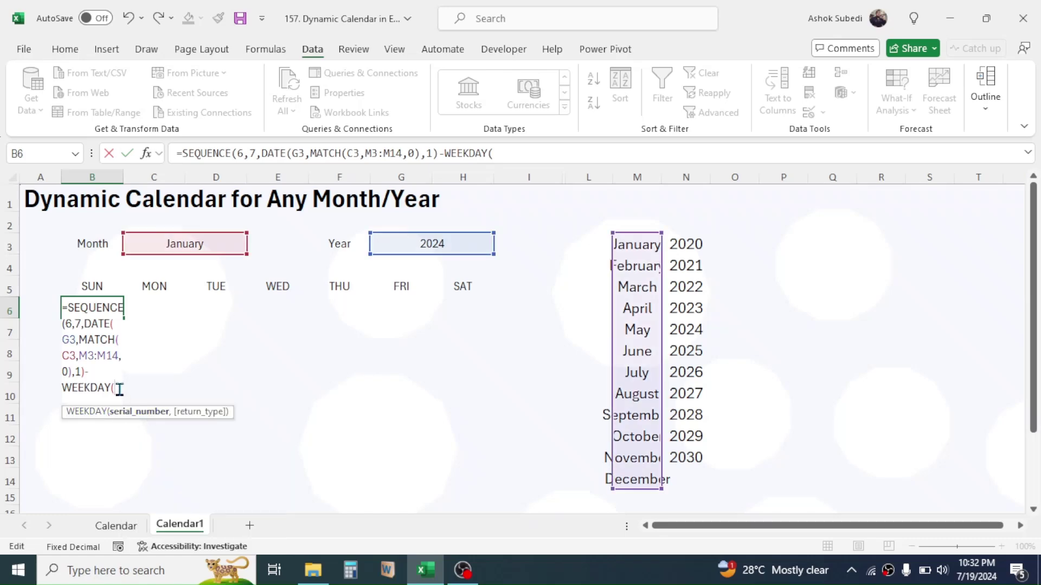
right_click(120, 389)
left_click(157, 467)
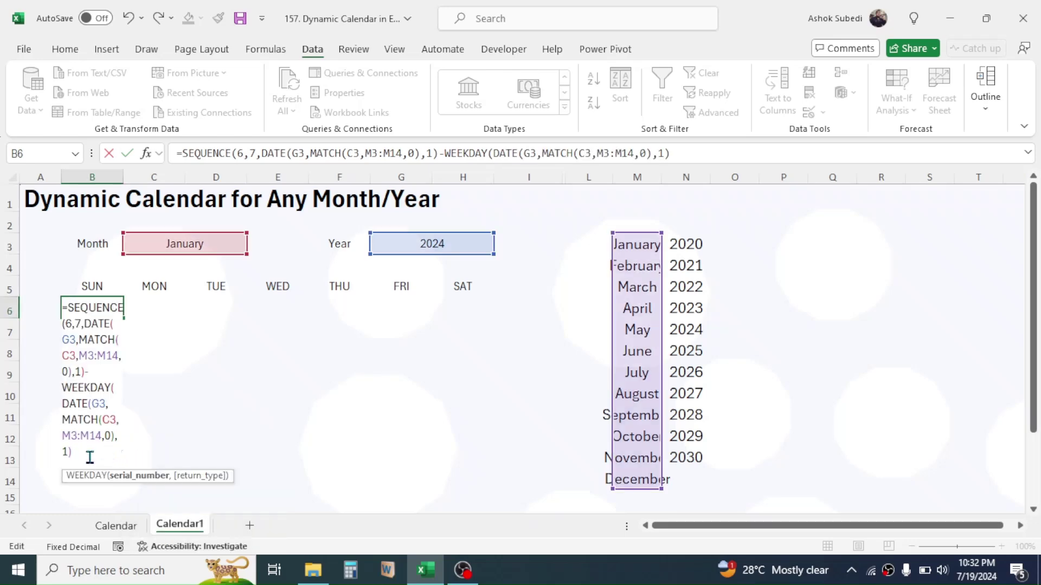
Give WEEKDAY return type 1 (Sunday through Saturday), add 1 to the start date, and finish the SEQUENCE formula with a step of 1
type(",")
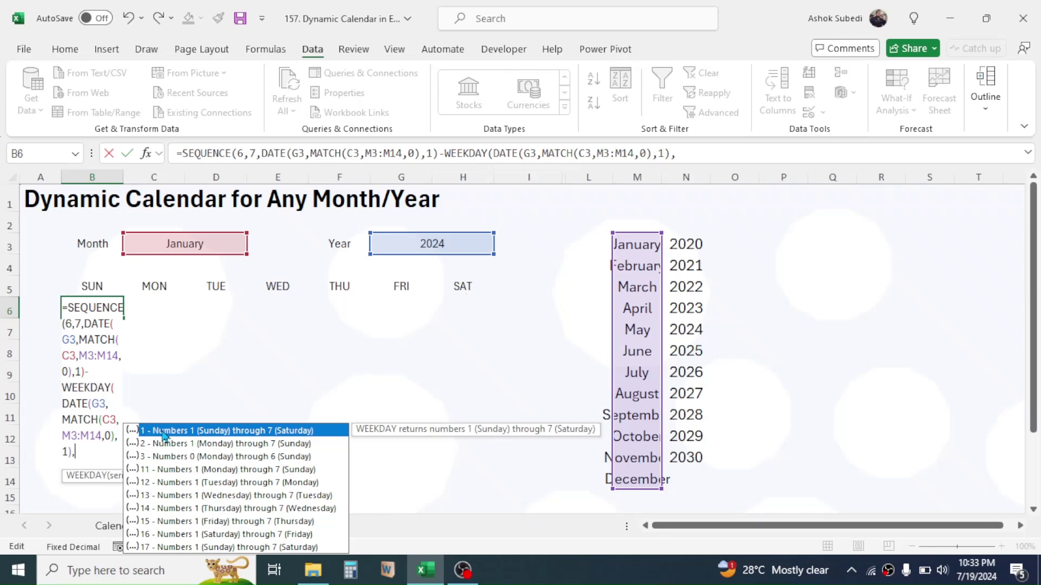
double_click(164, 432)
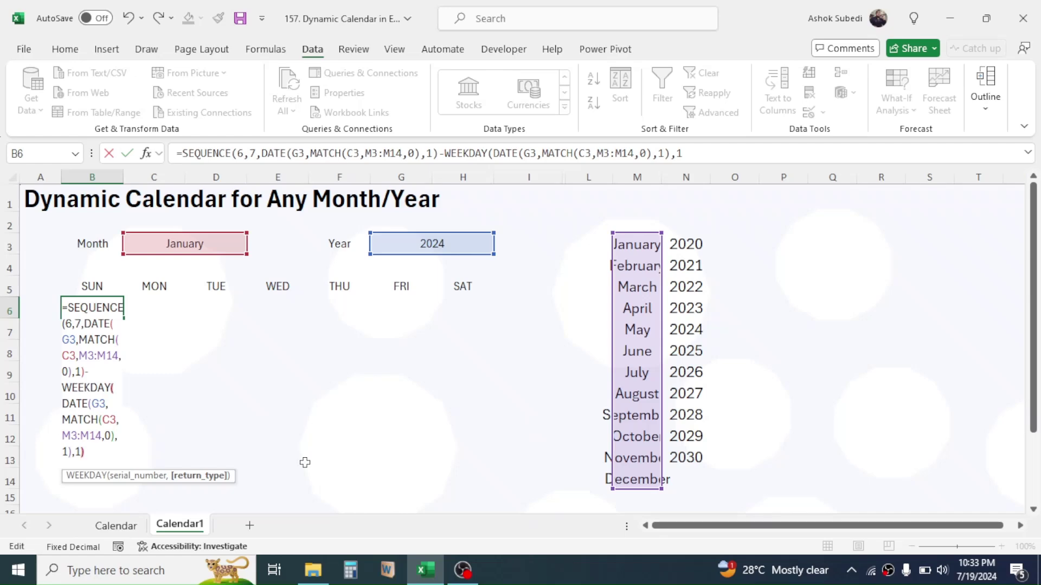
type(")")
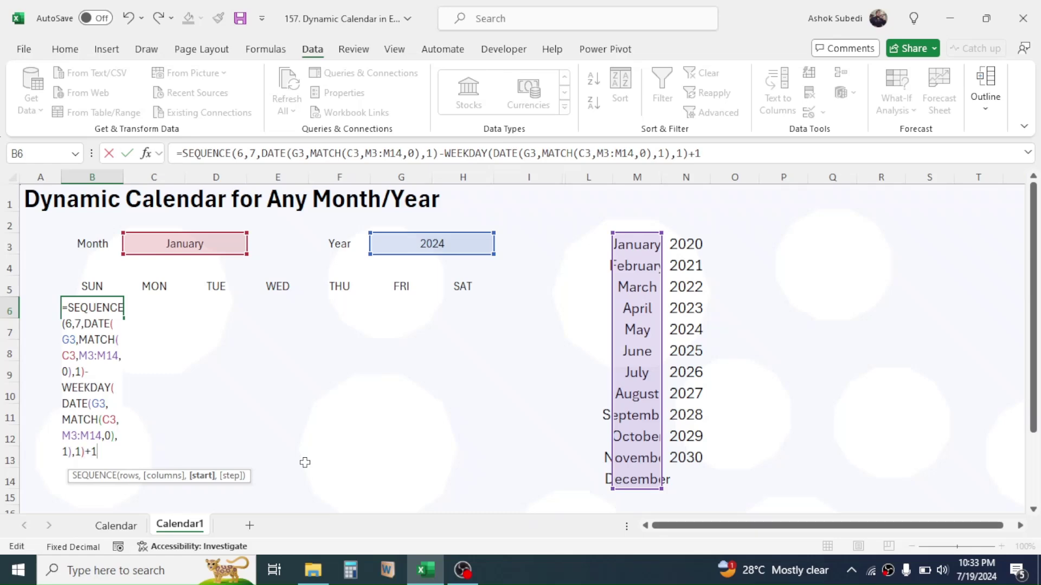
type(",")
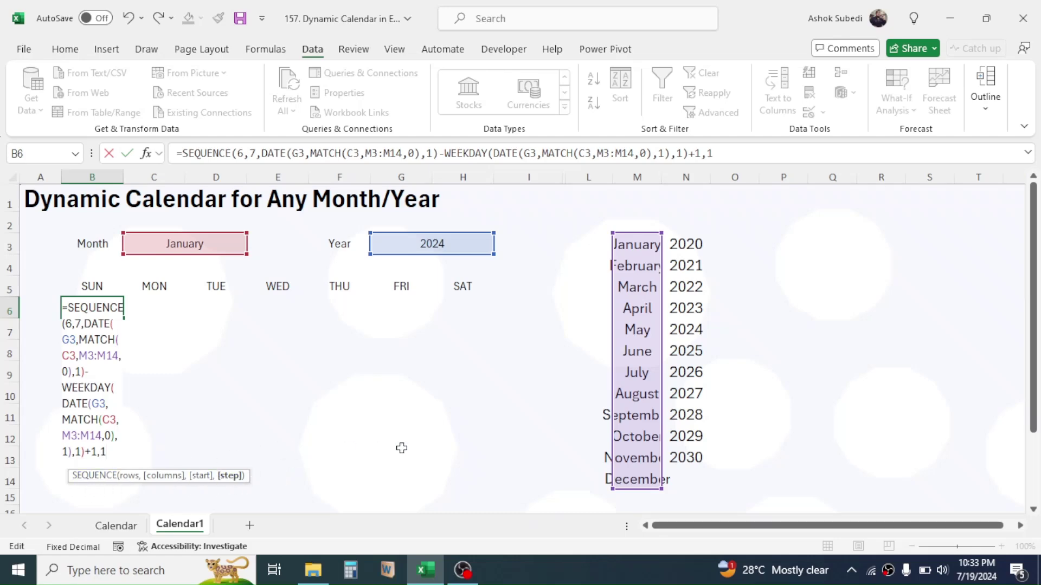
type("1)")
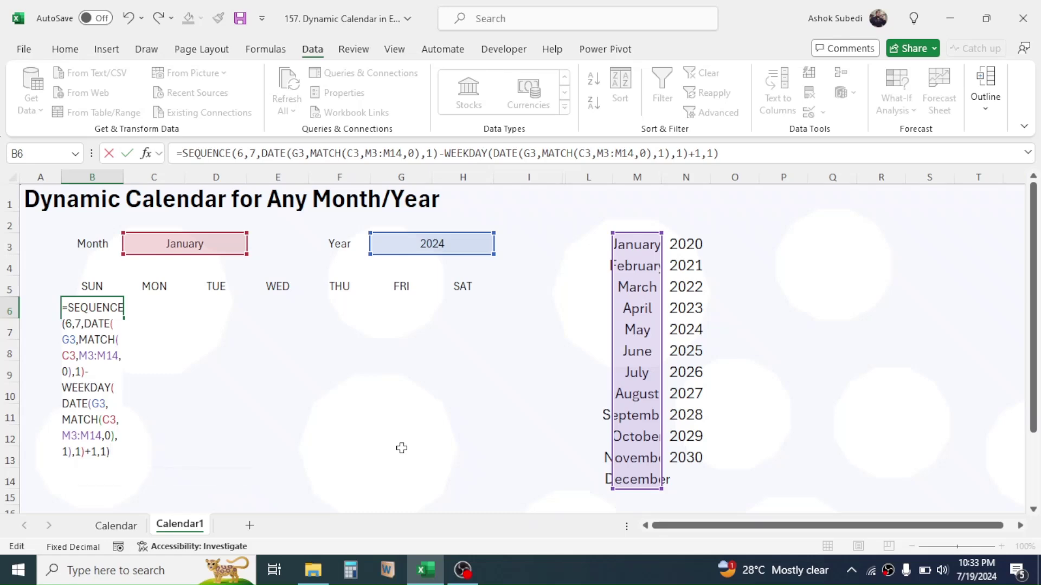
key("Return")
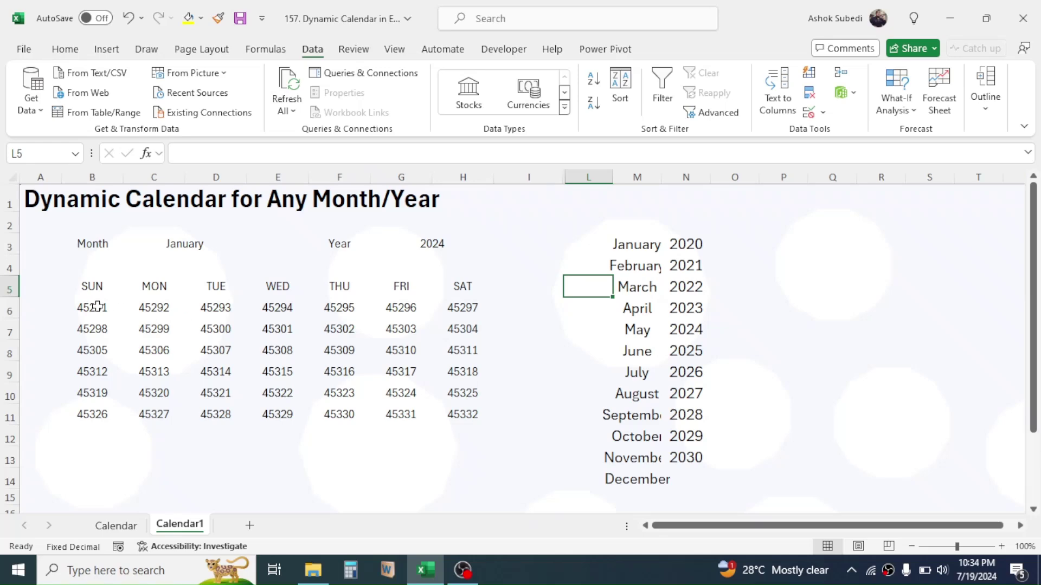
Format the calendar grid B6:H11 with the custom number format dd
left_click_drag(97, 306, 456, 412)
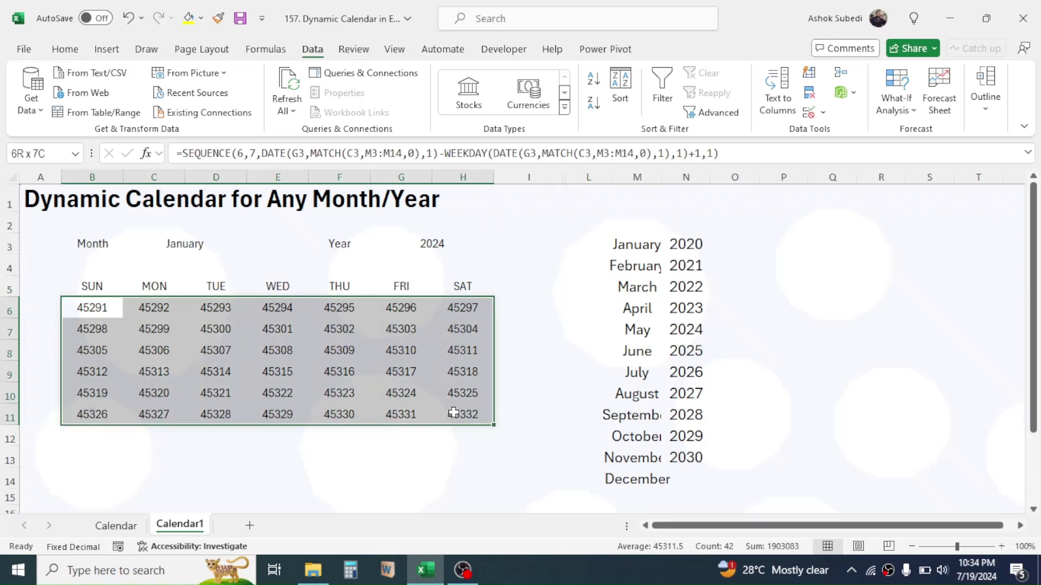
right_click(372, 380)
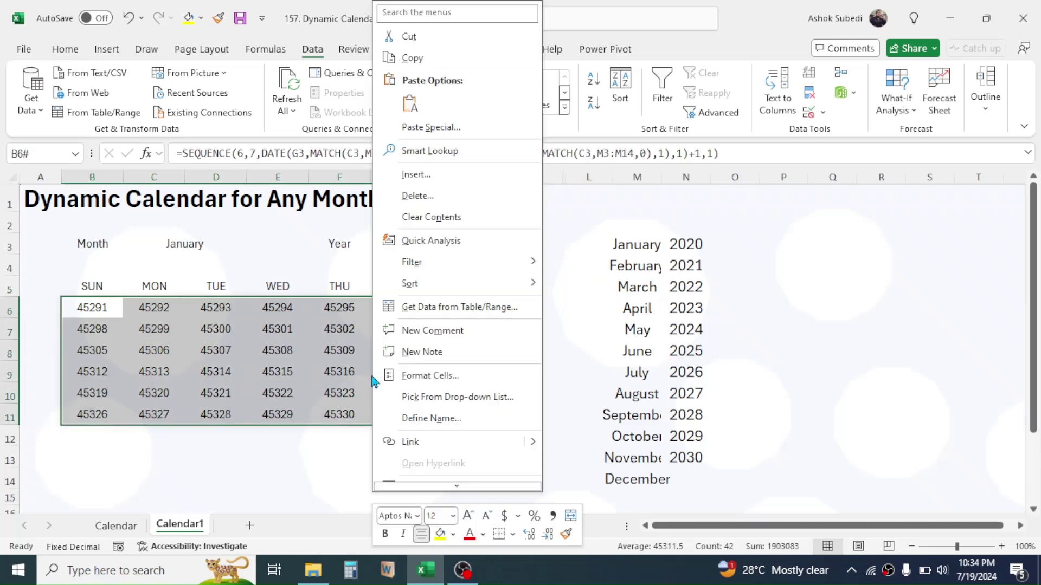
left_click(430, 376)
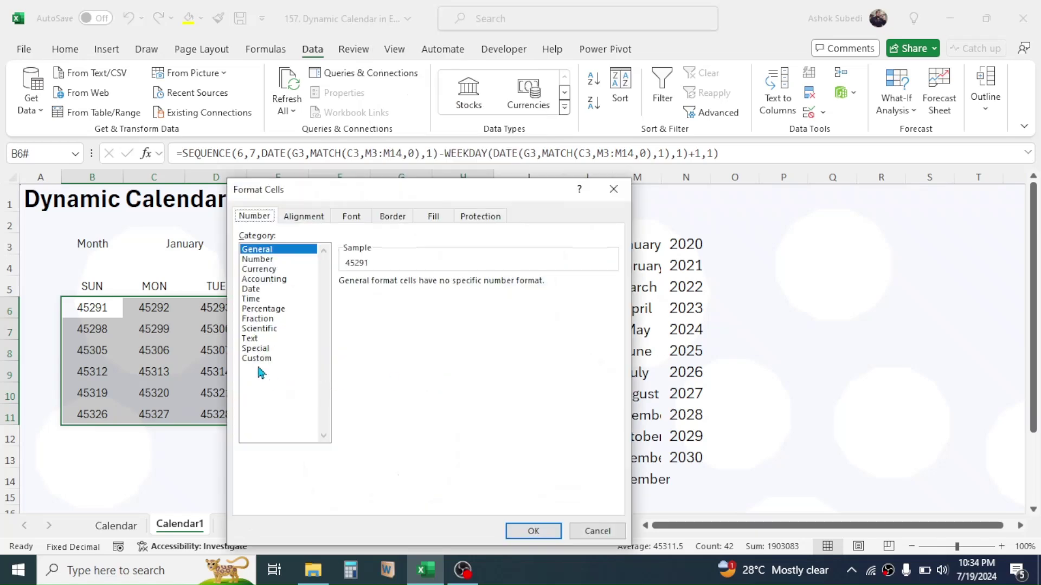
left_click(259, 358)
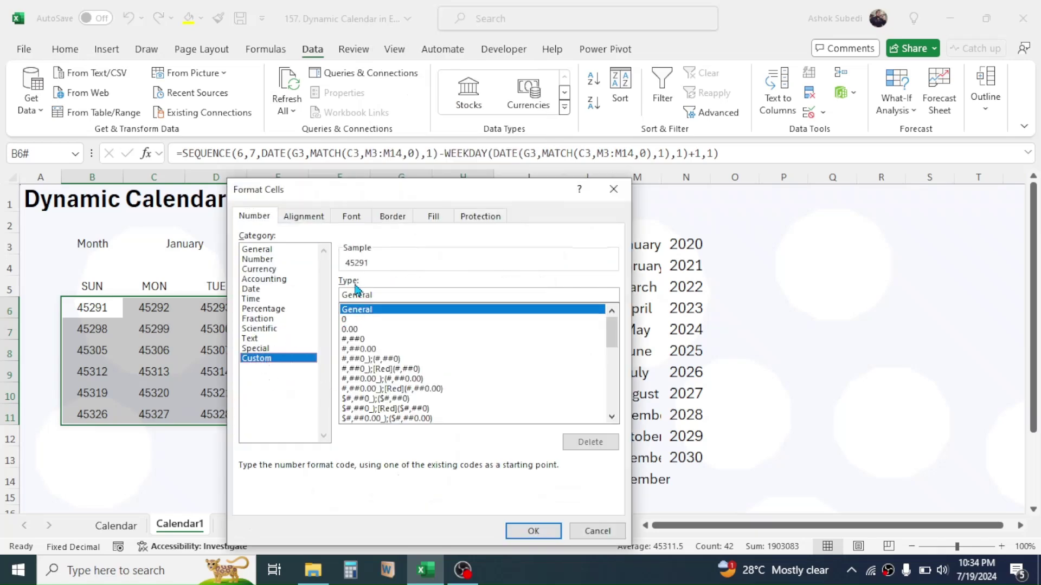
double_click(383, 295)
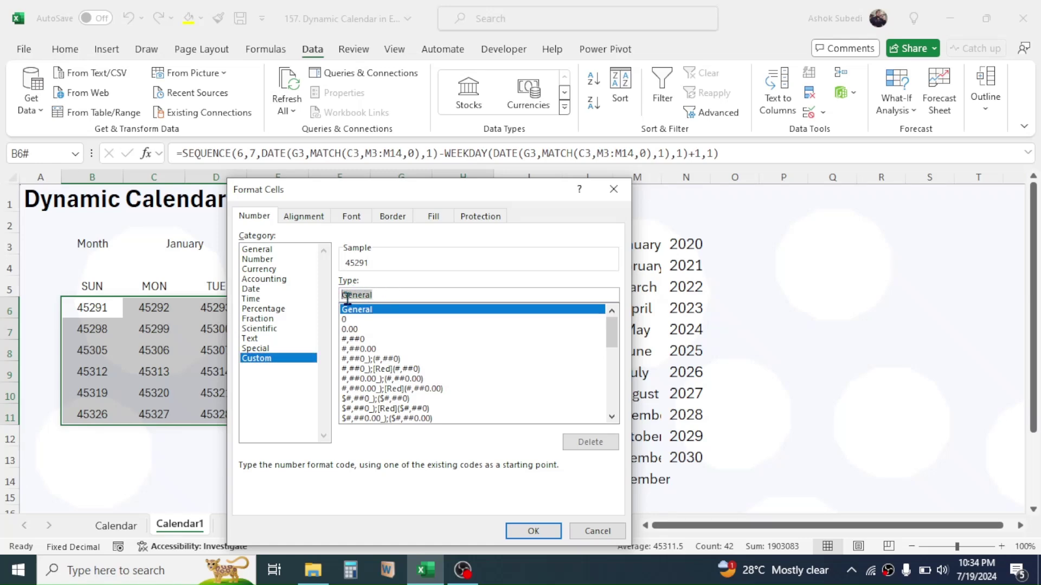
type("dd")
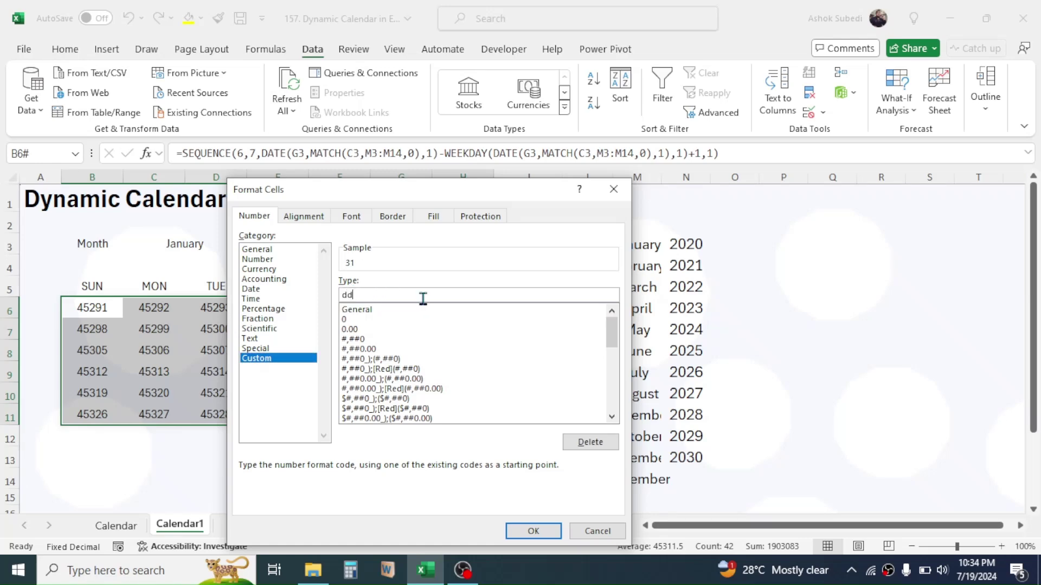
left_click(532, 530)
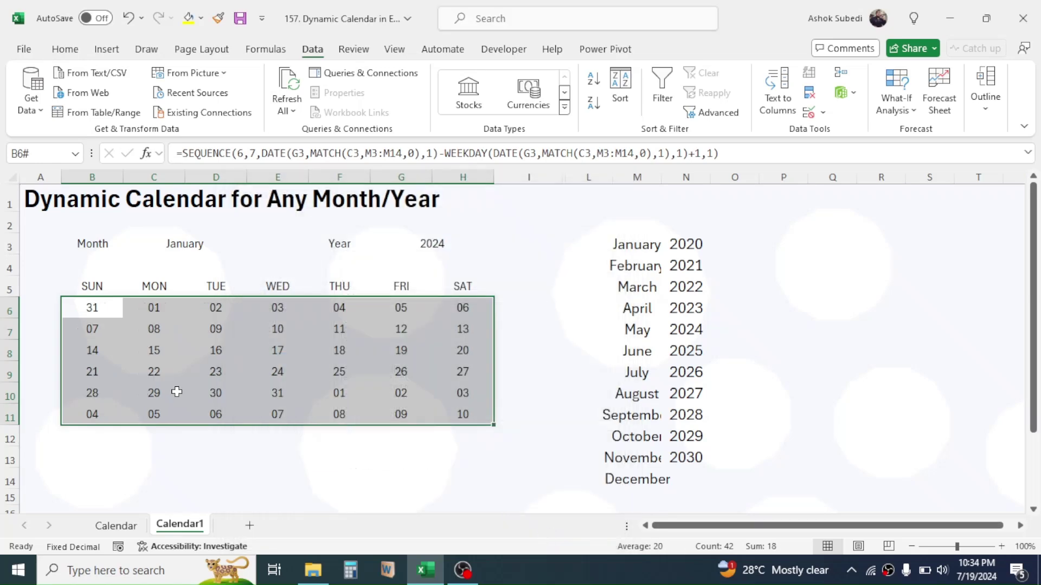
left_click(177, 366)
left_click(153, 310)
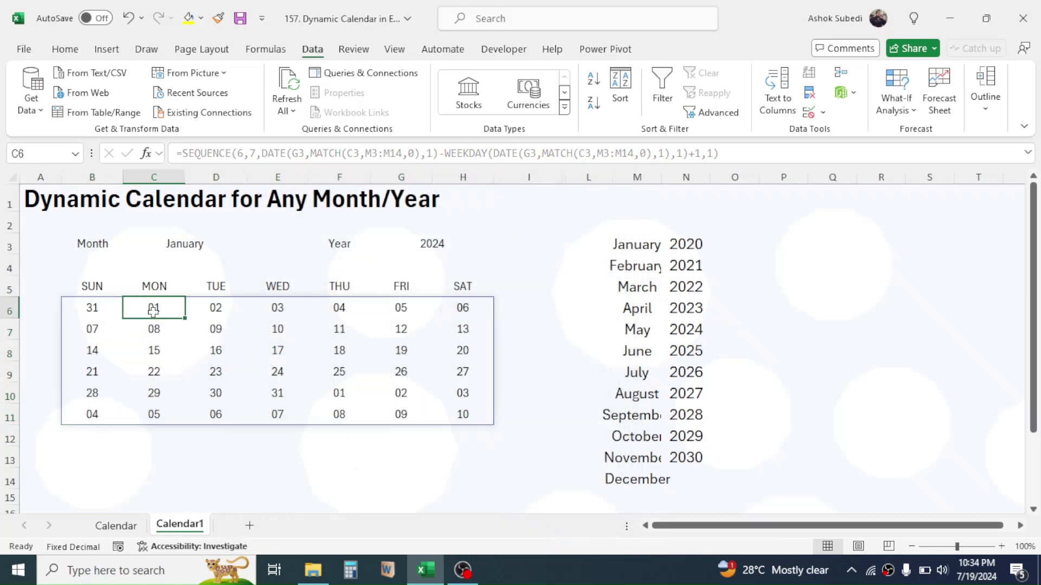
left_click(186, 248)
left_click(428, 241)
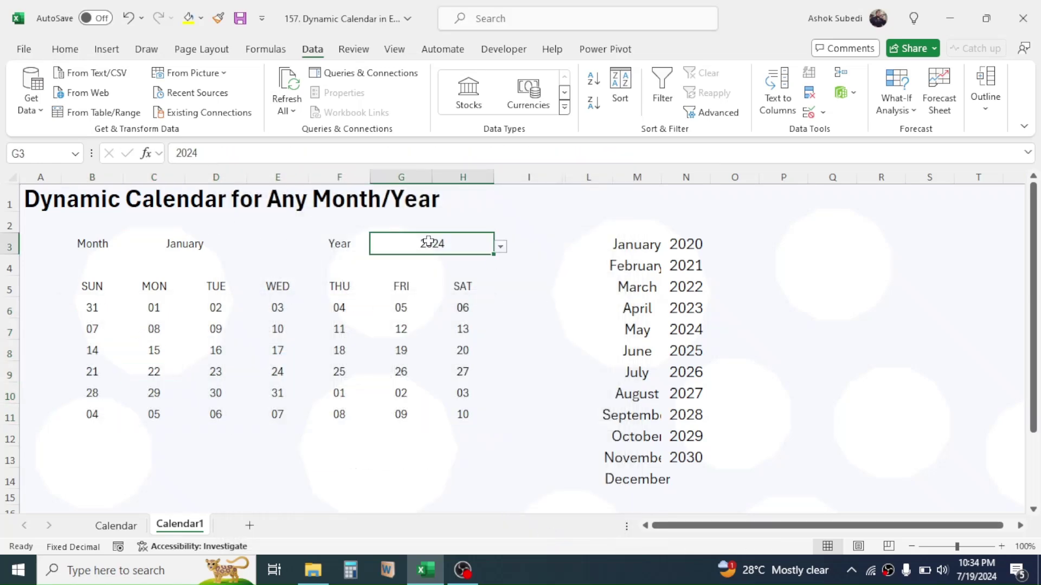
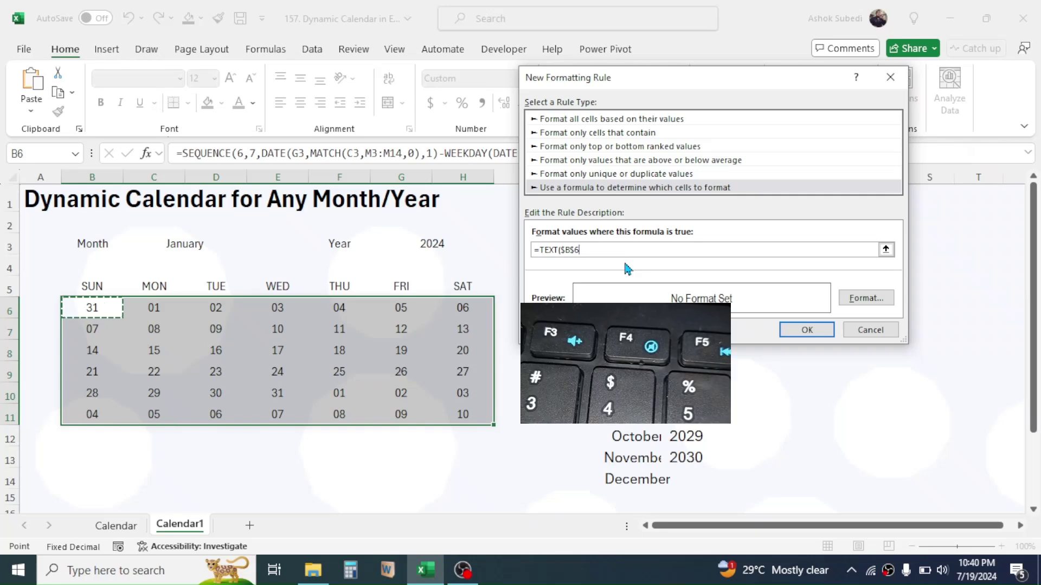
Complete the conditional formatting rule formula for the calendar grid as =TEXT(B6,"mmmm")<>$C$3, with B6 as a relative reference
key("F4")
key("F4")
key("F4")
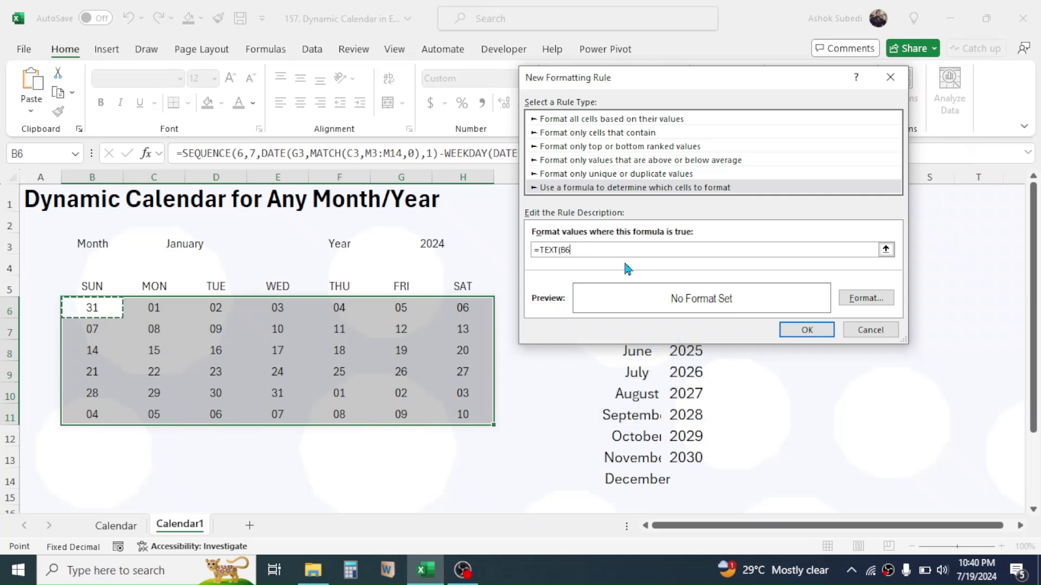
type(",\"mmmm\")<>")
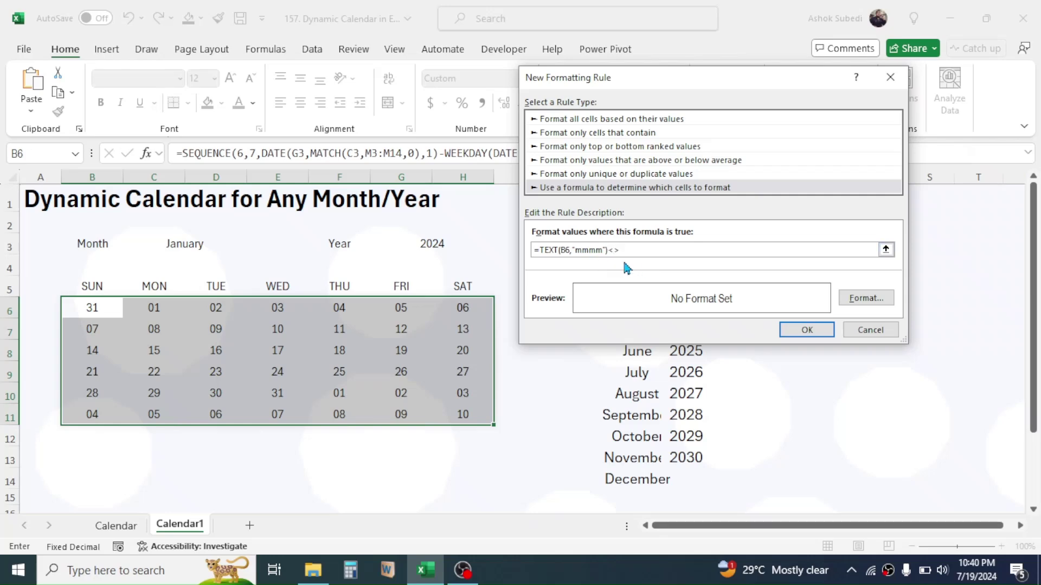
left_click(187, 244)
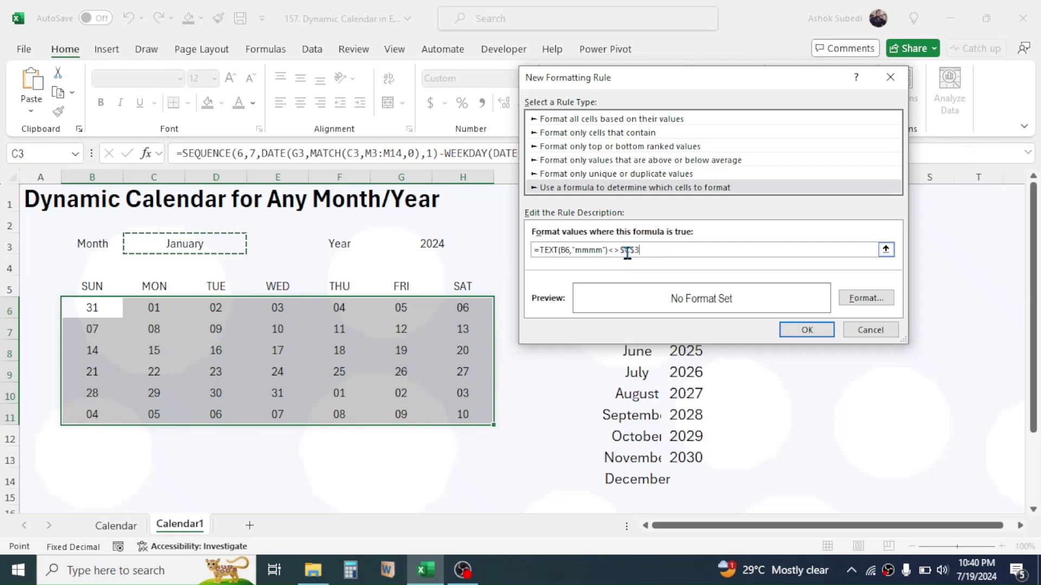
Set the rule's font colour to light grey and apply the conditional formatting to the calendar grid
left_click(863, 302)
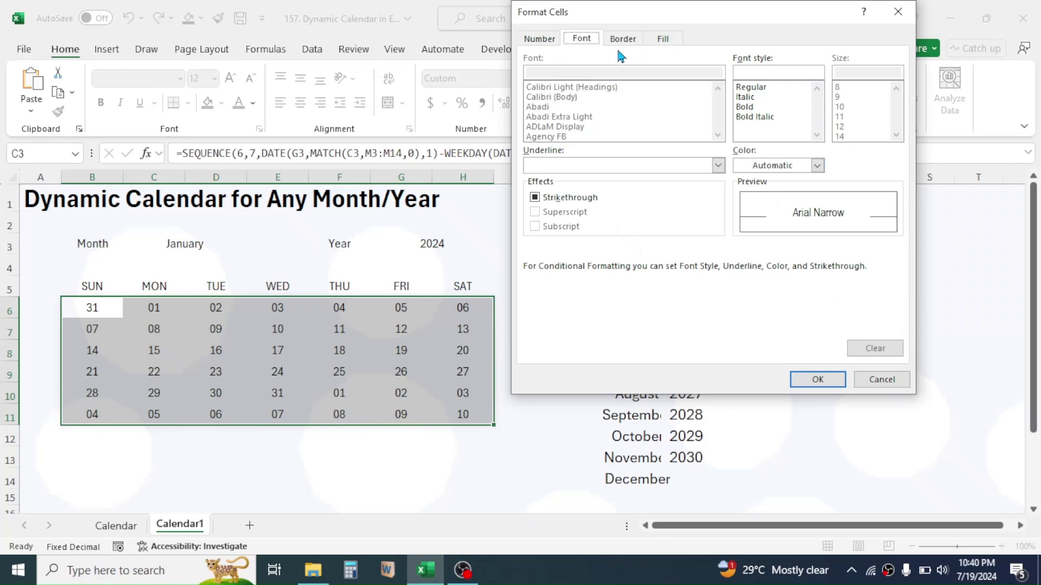
left_click(817, 166)
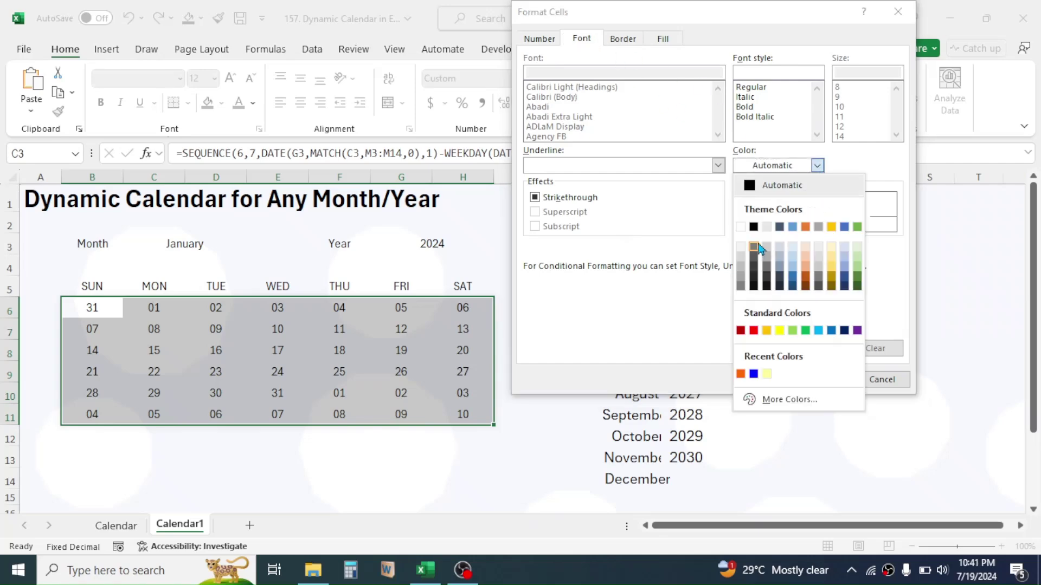
left_click(740, 256)
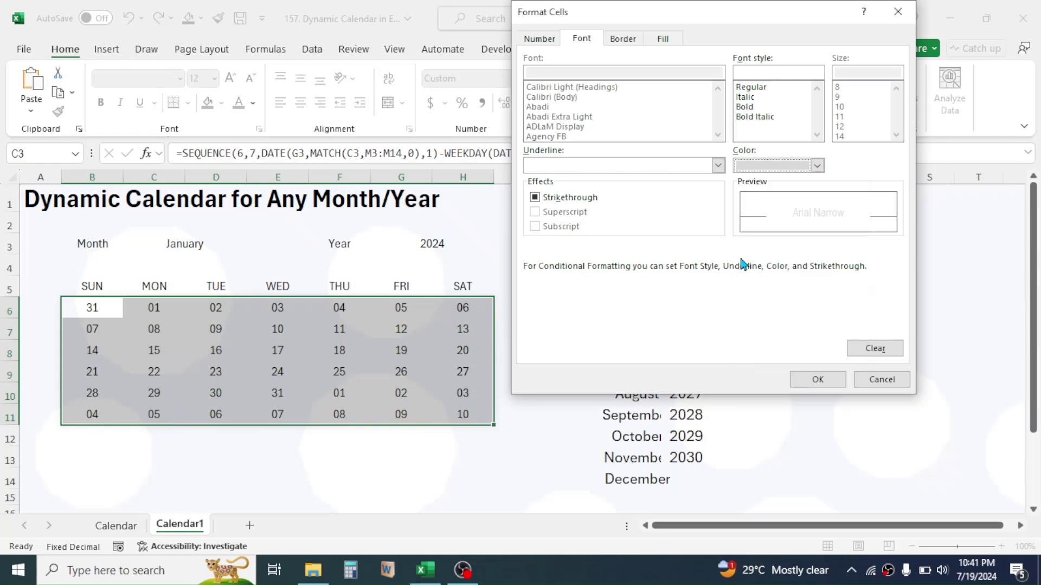
left_click(817, 380)
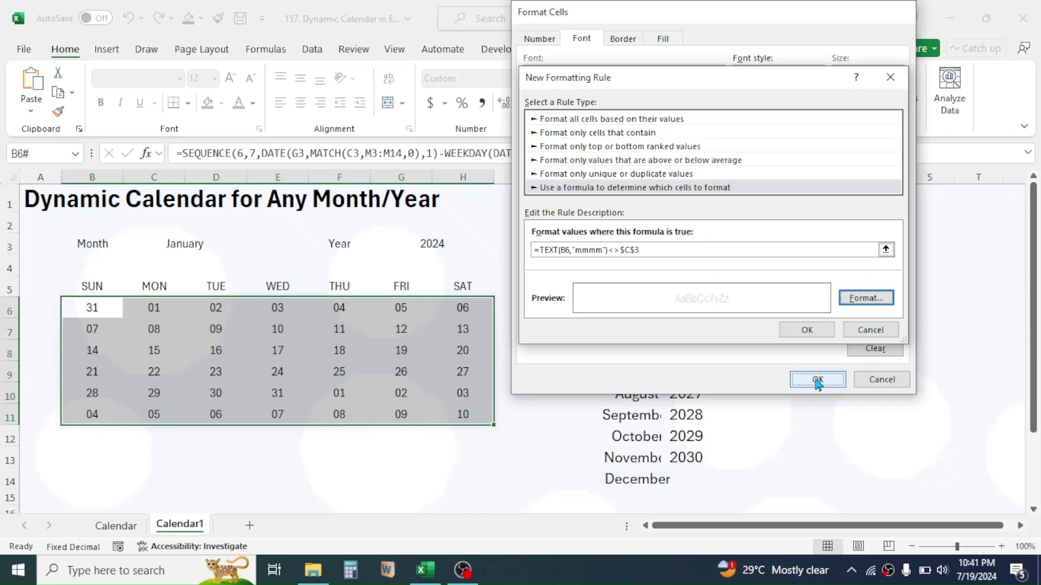
left_click(817, 335)
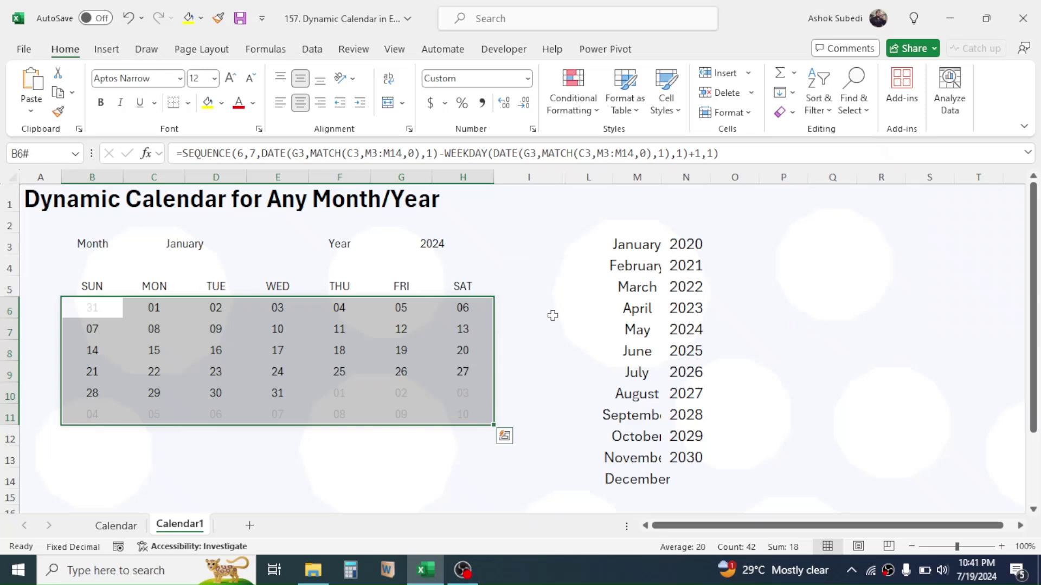
left_click(568, 303)
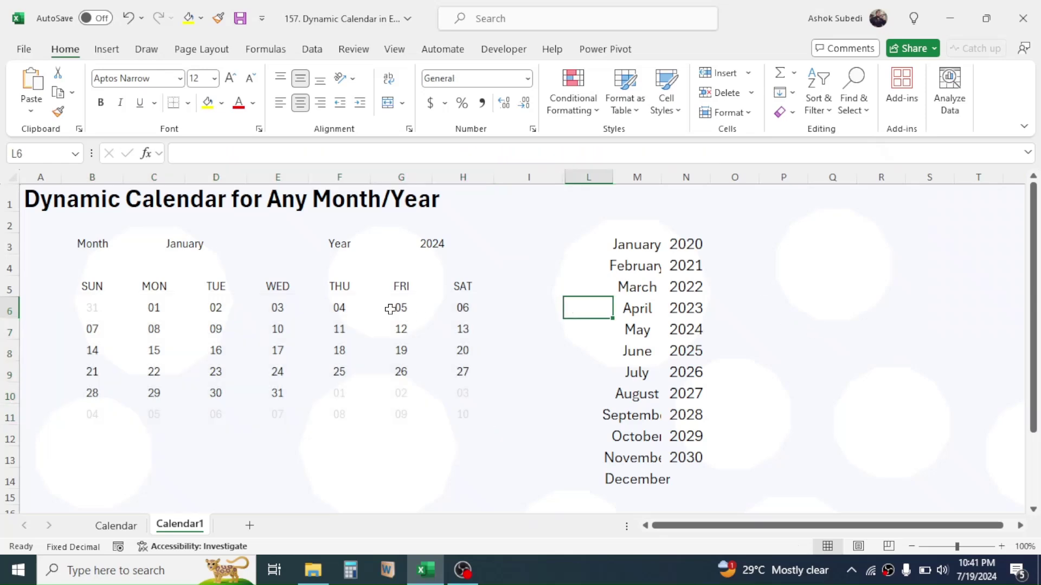
Examine the calendar cells at the start and end of the grid that hold dates outside the selected month
left_click(101, 302)
left_click(303, 397)
left_click(330, 395)
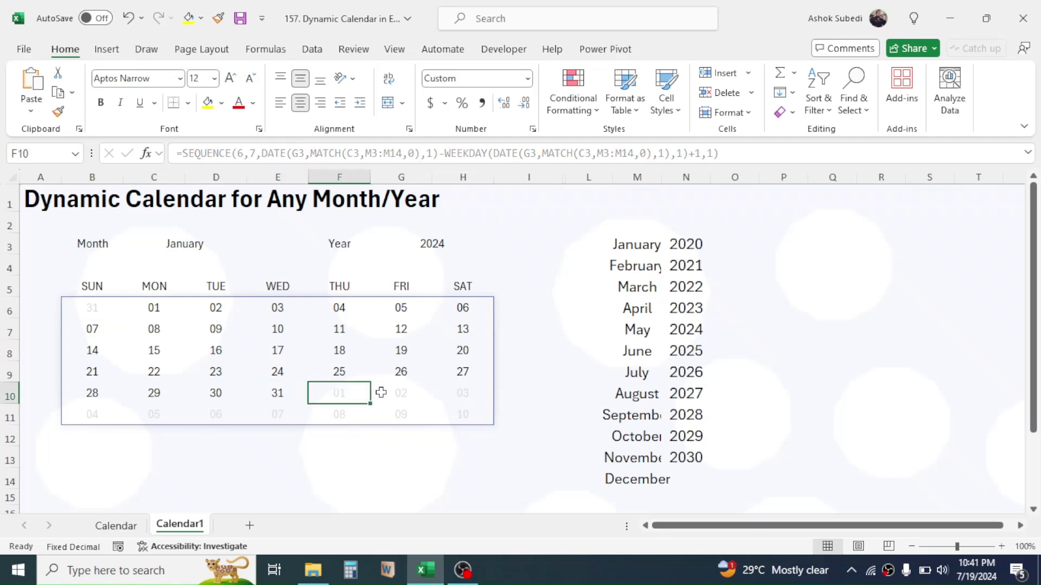
left_click(378, 392)
left_click(450, 415)
left_click(434, 462)
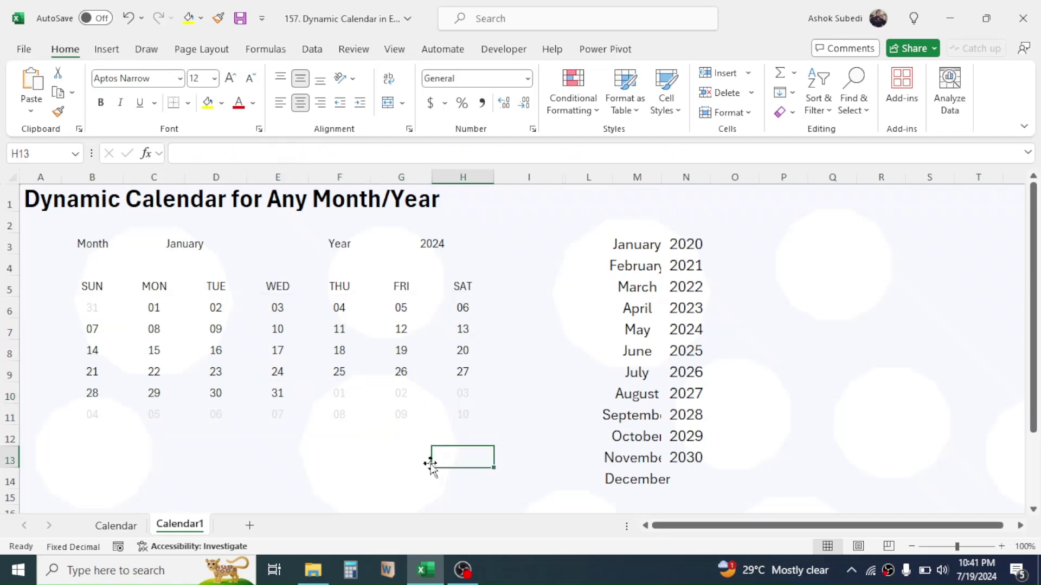
Hide columns M and N, which hold the month and year lists
left_click_drag(644, 174, 681, 177)
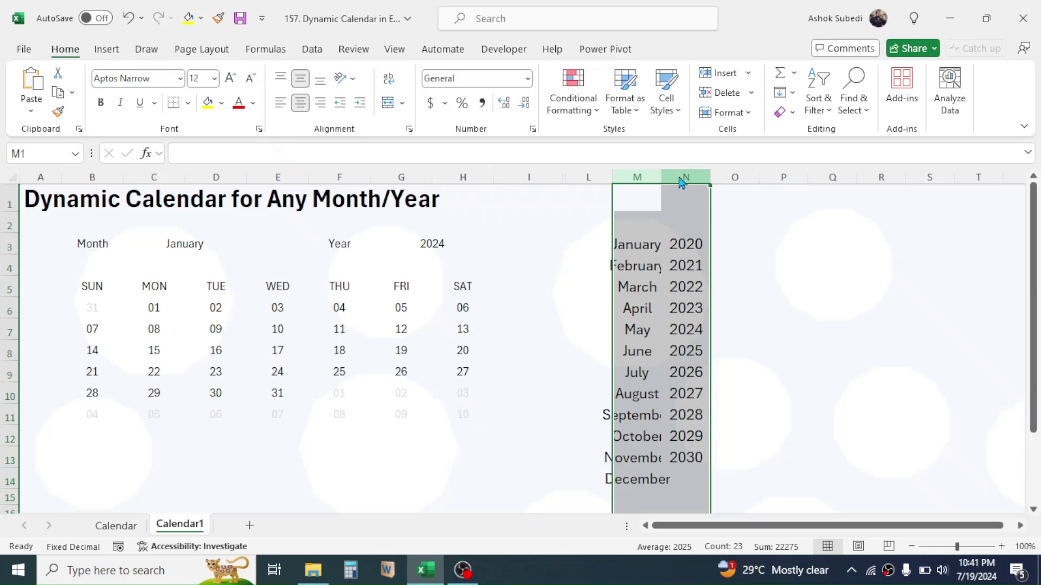
right_click(680, 177)
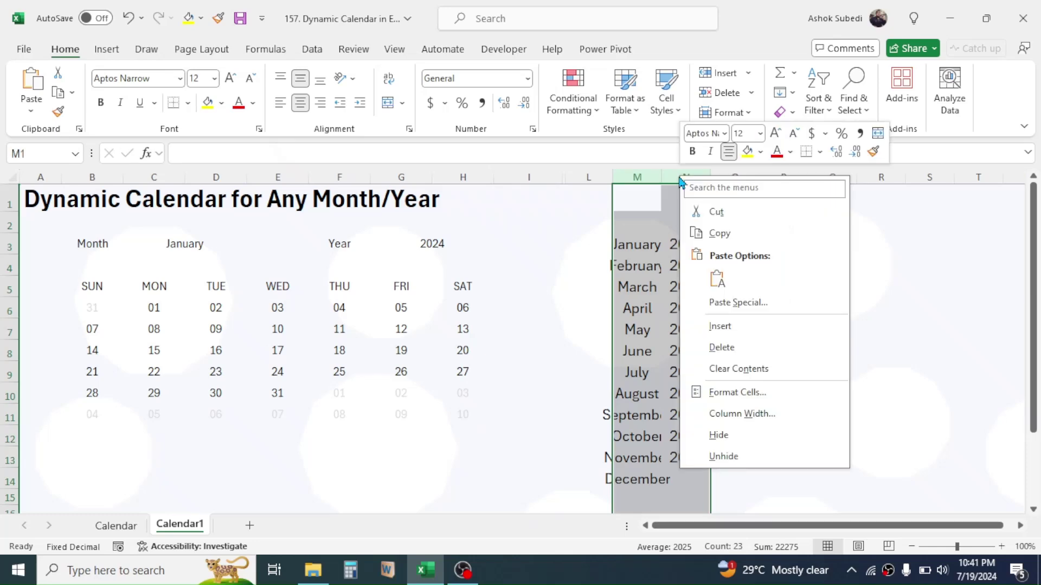
left_click(722, 438)
left_click(571, 357)
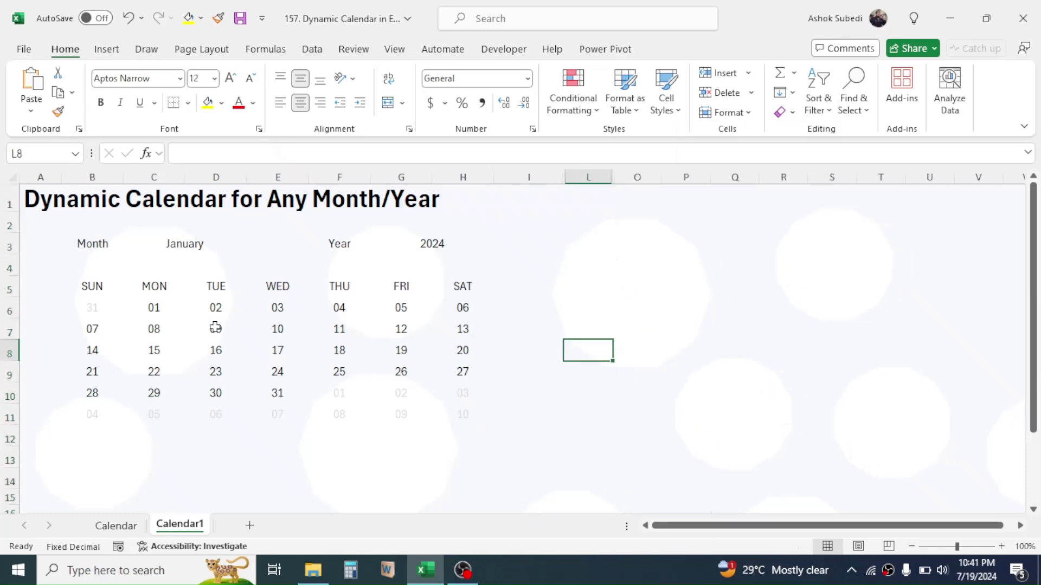
Apply dark blue all-cell borders to the calendar B5:H11 and to the Month and Year fields in row 3
left_click_drag(98, 296, 435, 409)
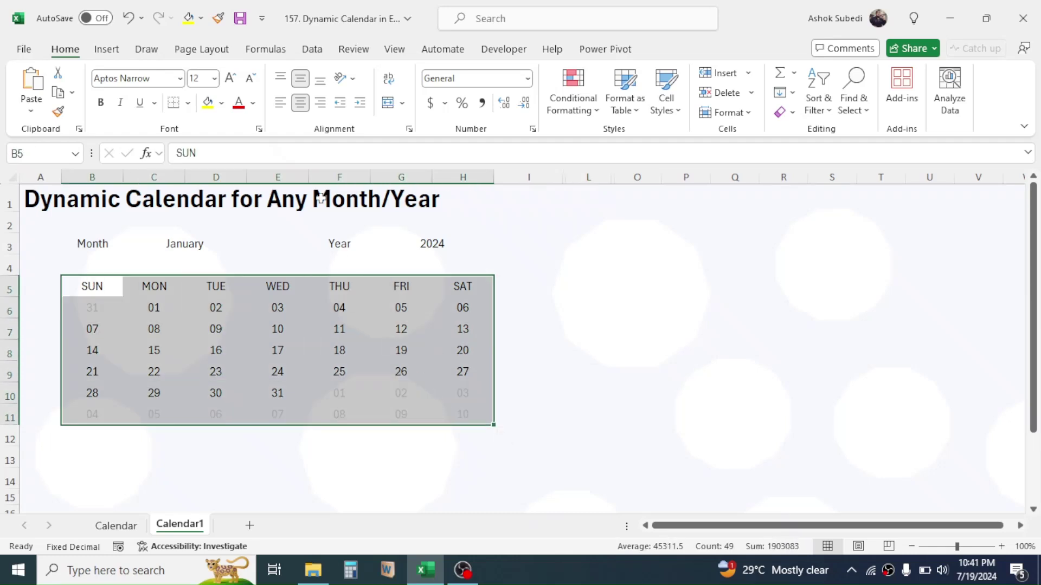
left_click(188, 103)
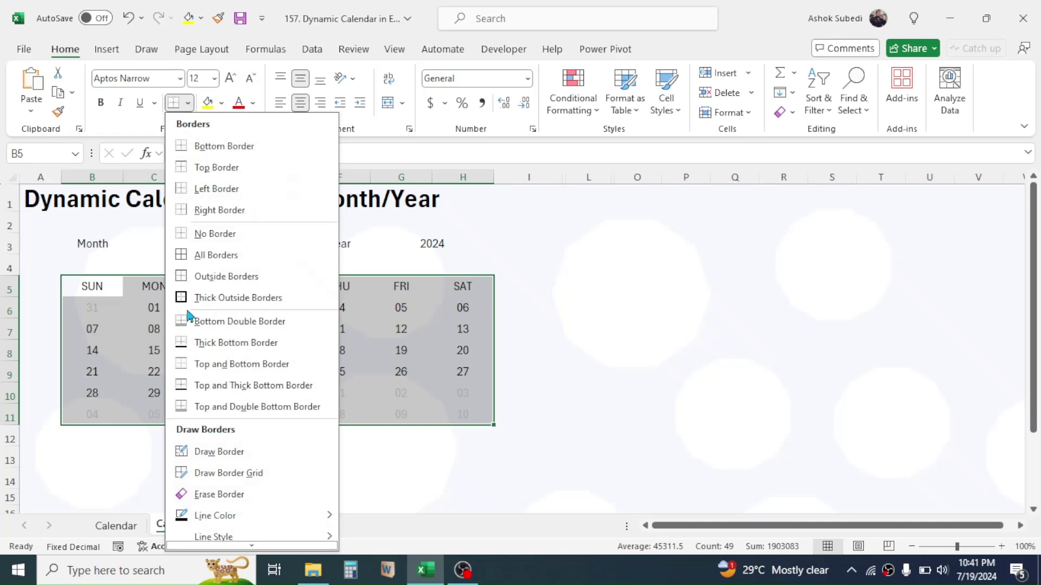
mouse_move(246, 521)
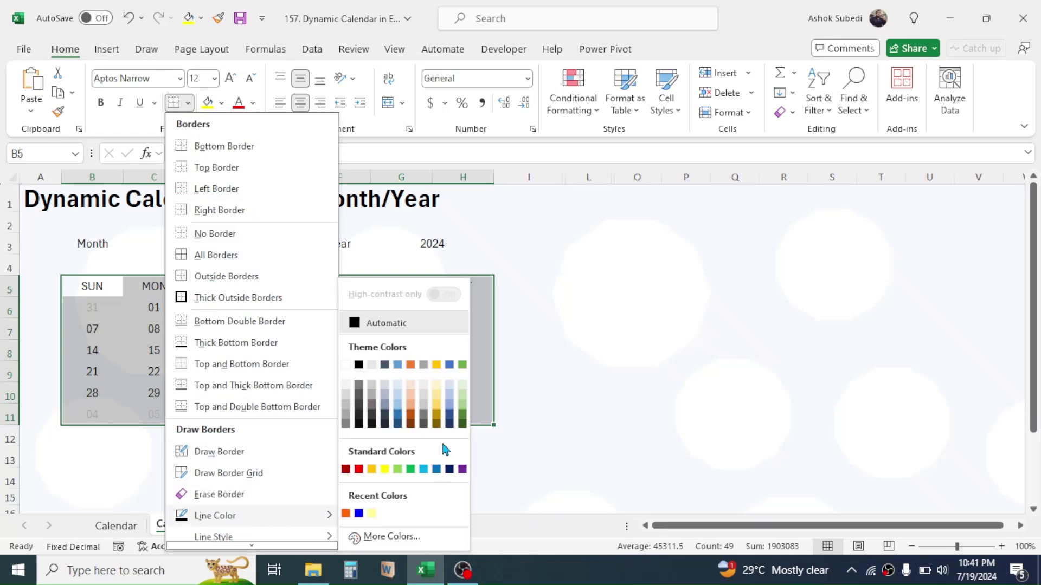
left_click(449, 414)
left_click(186, 109)
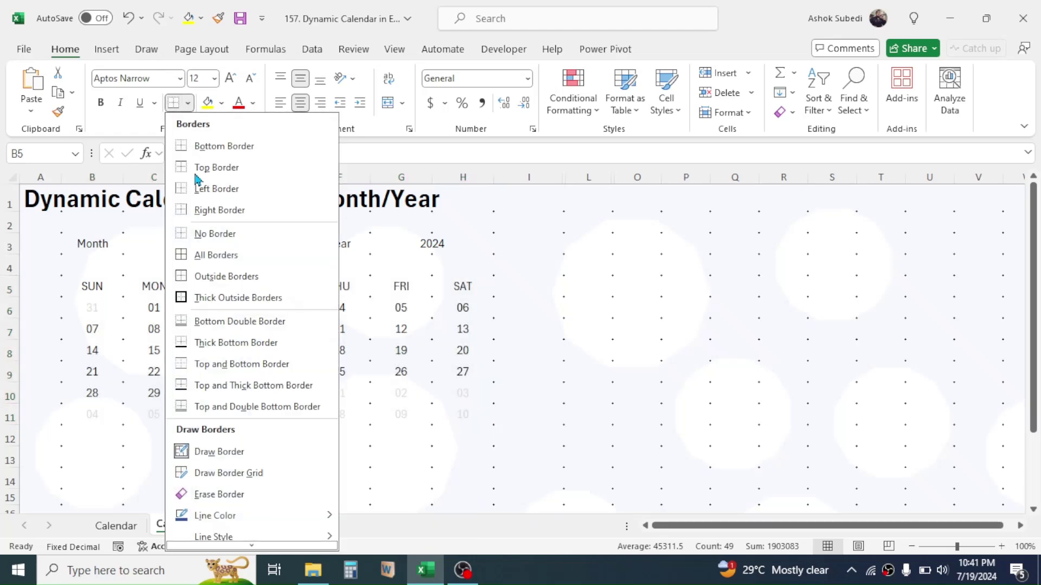
left_click(183, 258)
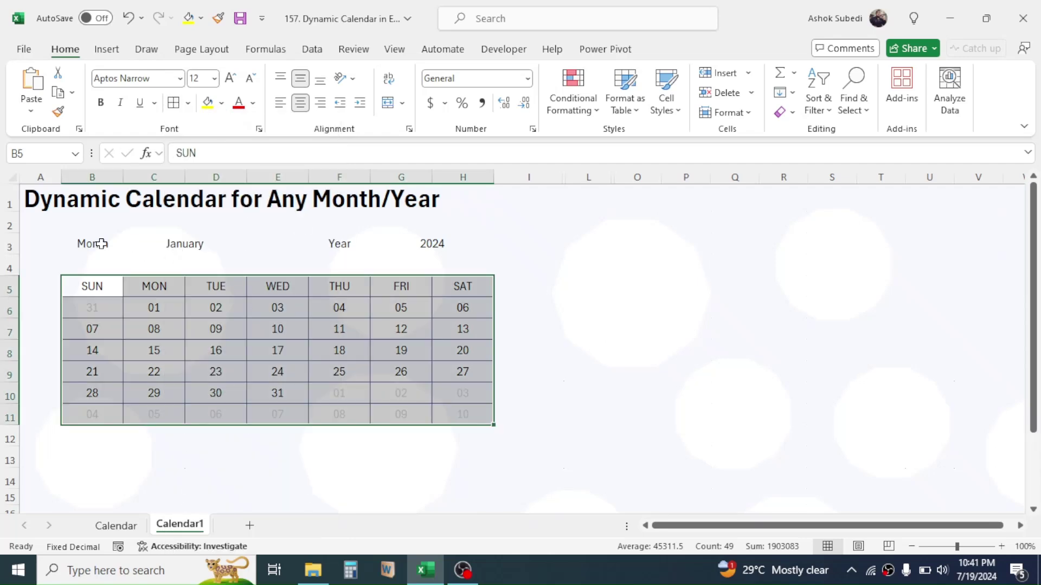
left_click_drag(101, 243, 169, 242)
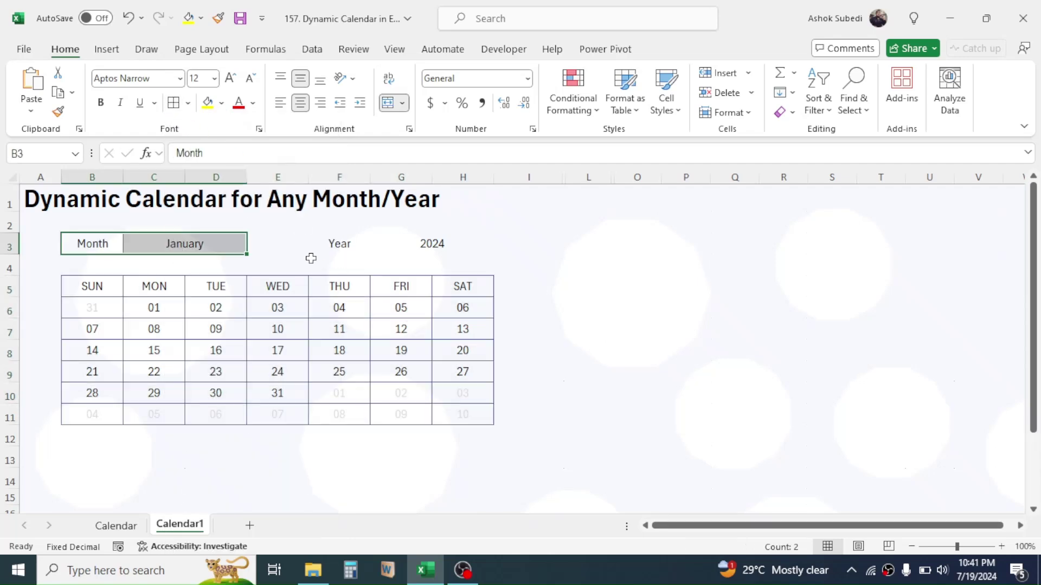
left_click_drag(329, 242, 428, 243)
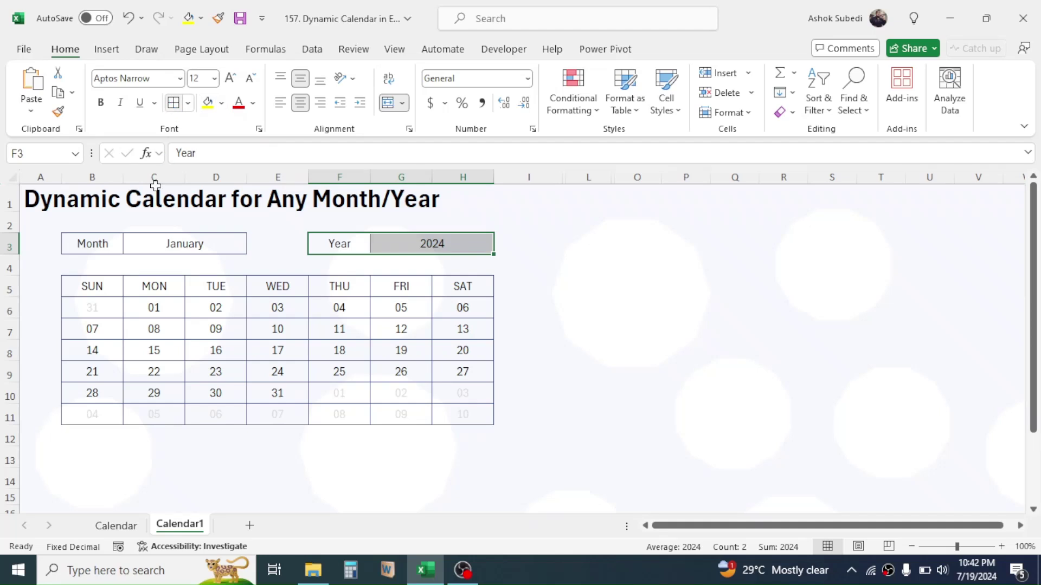
Set the font size to 16 for the Month and Year row B3:H3 and the calendar B5:H11
left_click_drag(96, 243, 479, 244)
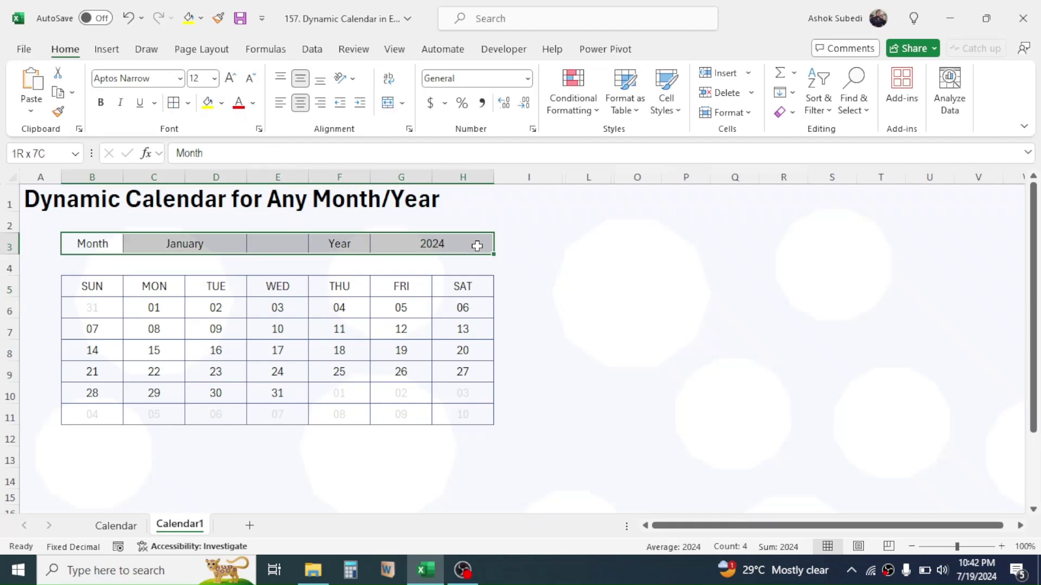
left_click(231, 78)
left_click(232, 79)
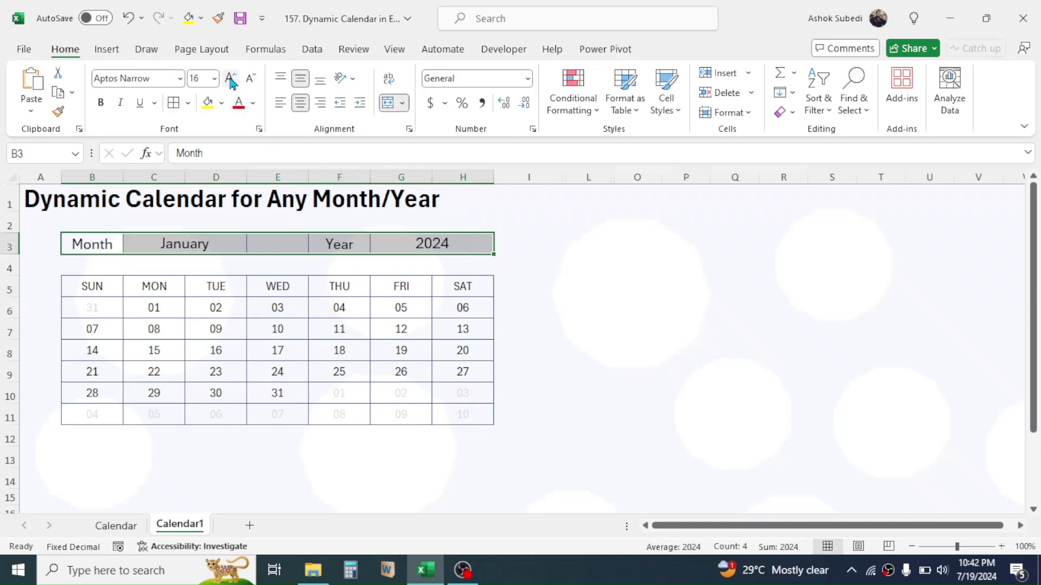
left_click(275, 331)
left_click_drag(105, 290, 454, 413)
left_click(232, 78)
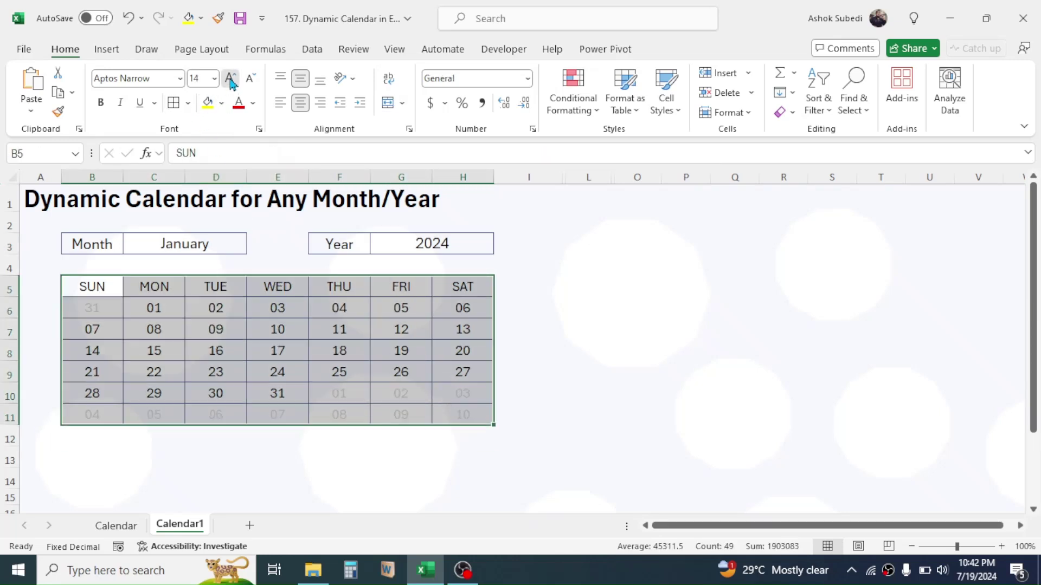
left_click(232, 79)
Make the weekday headers B5:H5 bold and give them a light blue fill
left_click(93, 307)
left_click_drag(92, 286, 463, 286)
left_click(100, 103)
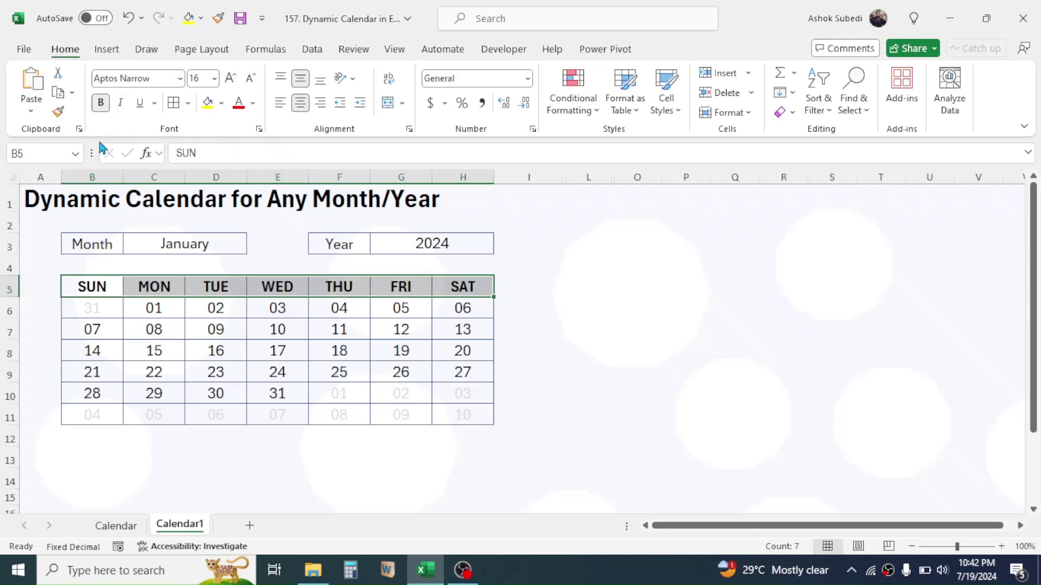
left_click(224, 108)
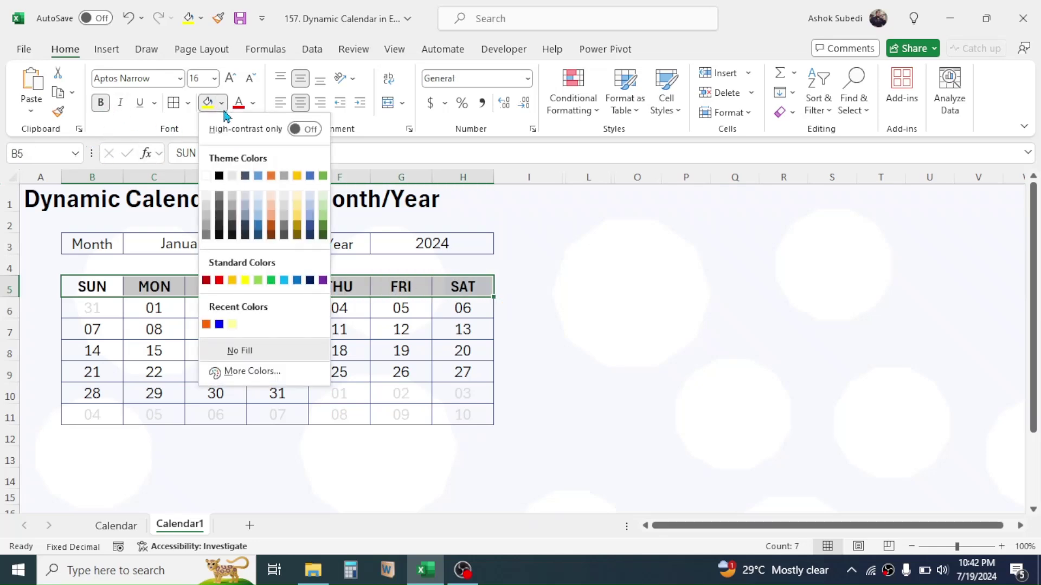
left_click(310, 200)
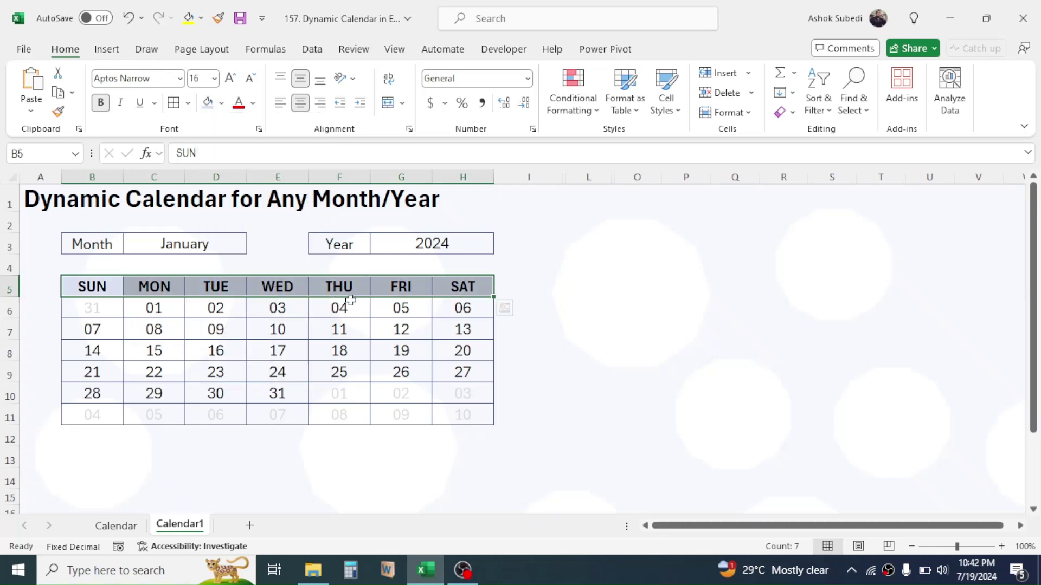
Increase the height of calendar rows 6 to 11 equally
left_click(339, 329)
left_click_drag(8, 310, 10, 426)
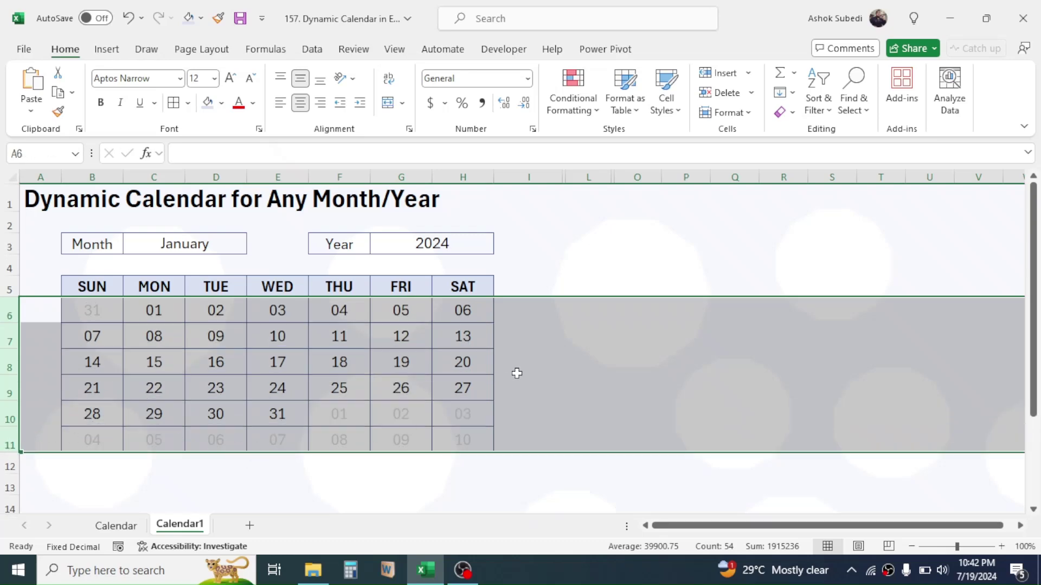
left_click(628, 360)
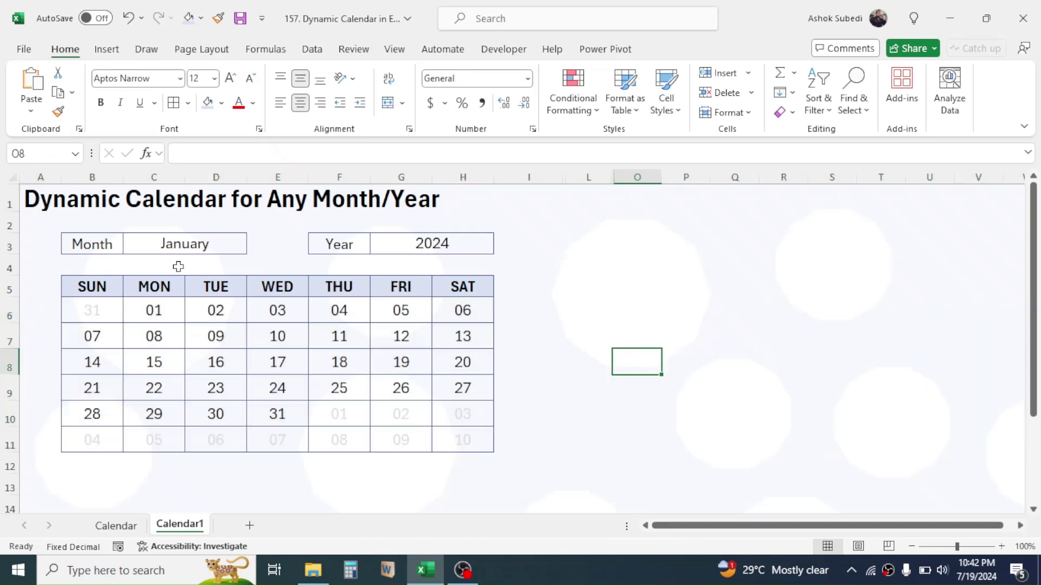
Change the calendar's month in C3 to February
left_click(190, 249)
left_click(439, 248)
left_click(115, 313)
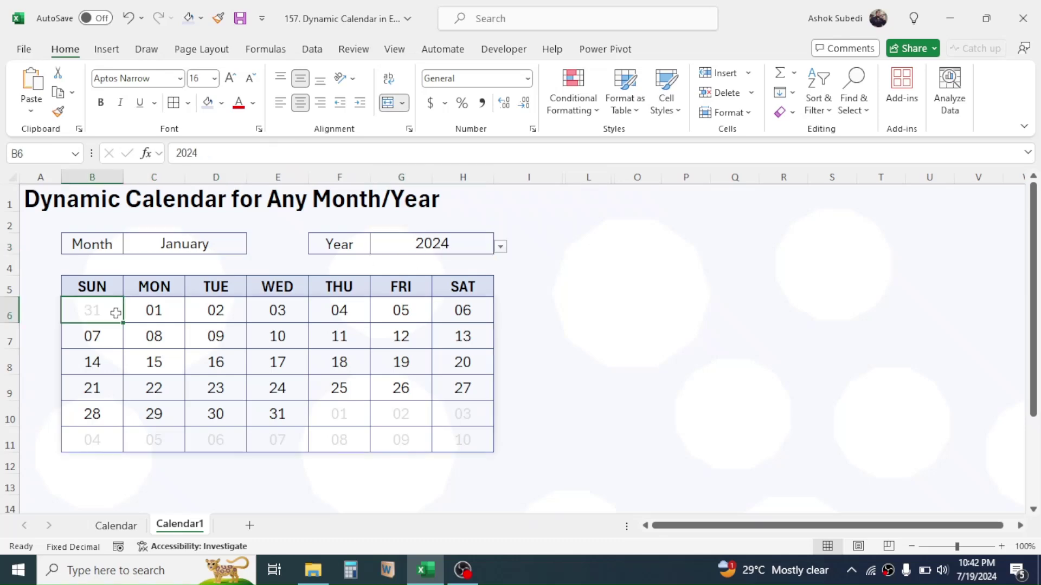
left_click_drag(115, 313, 434, 442)
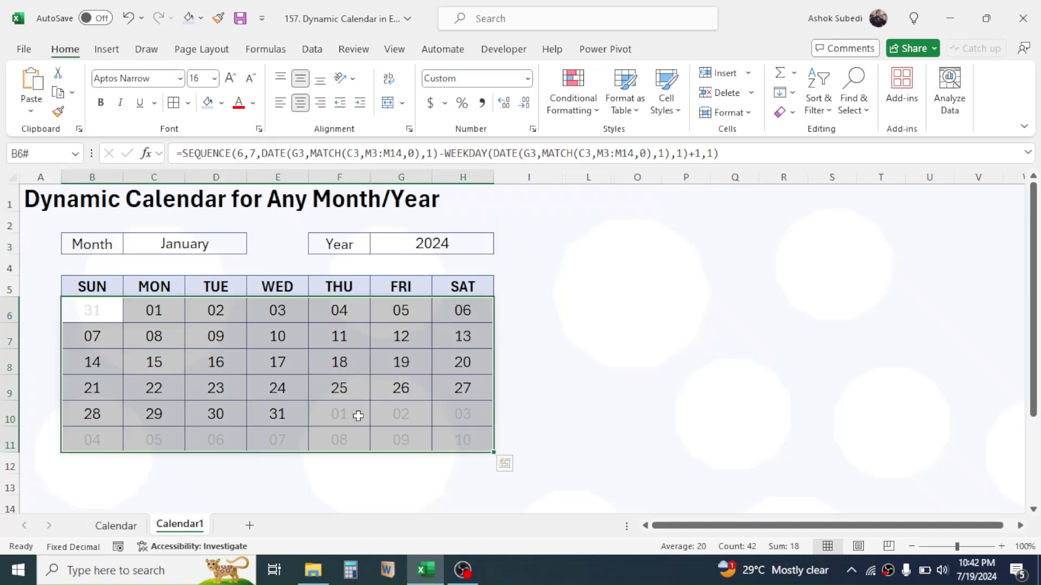
left_click(204, 248)
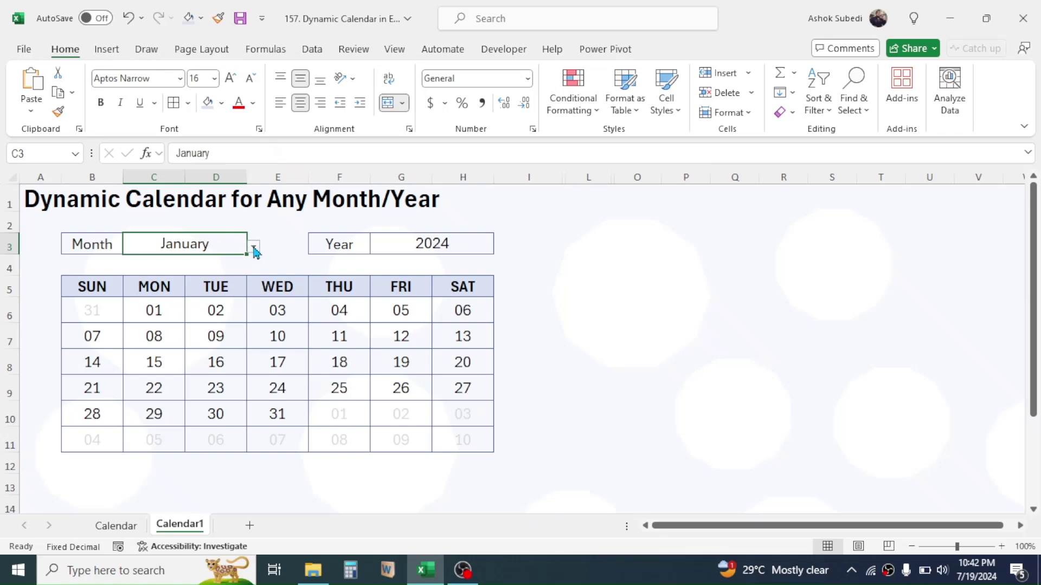
left_click(254, 250)
left_click(152, 275)
Check the weekdays of the first and last February dates in the calendar grid
left_click(339, 286)
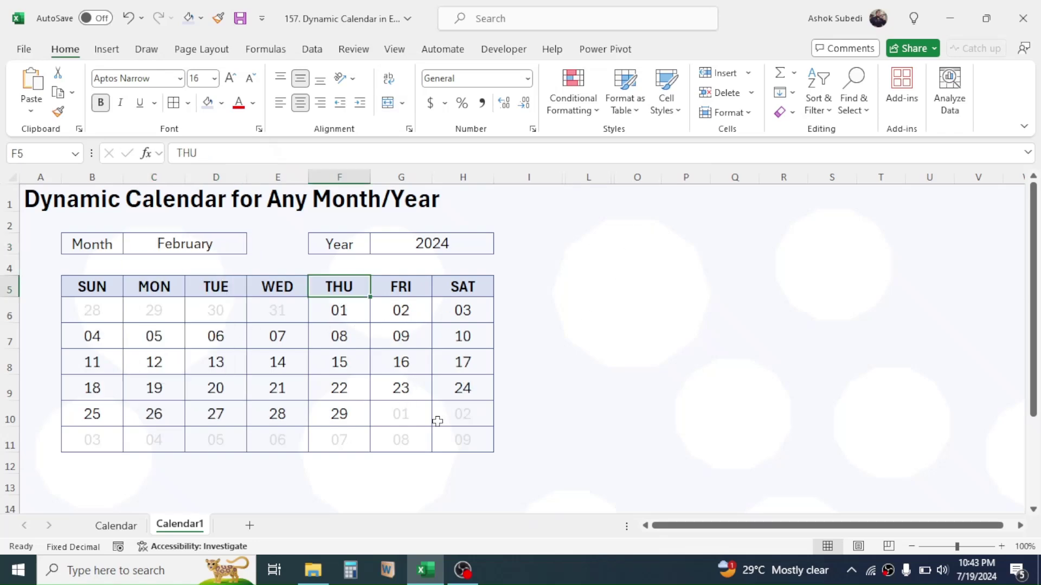
left_click(339, 310)
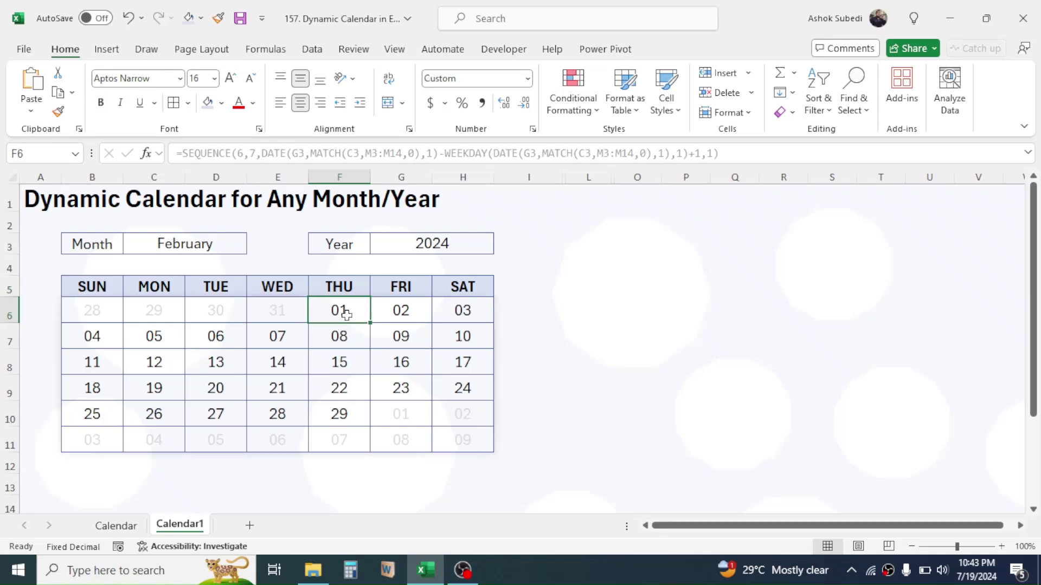
left_click(337, 415)
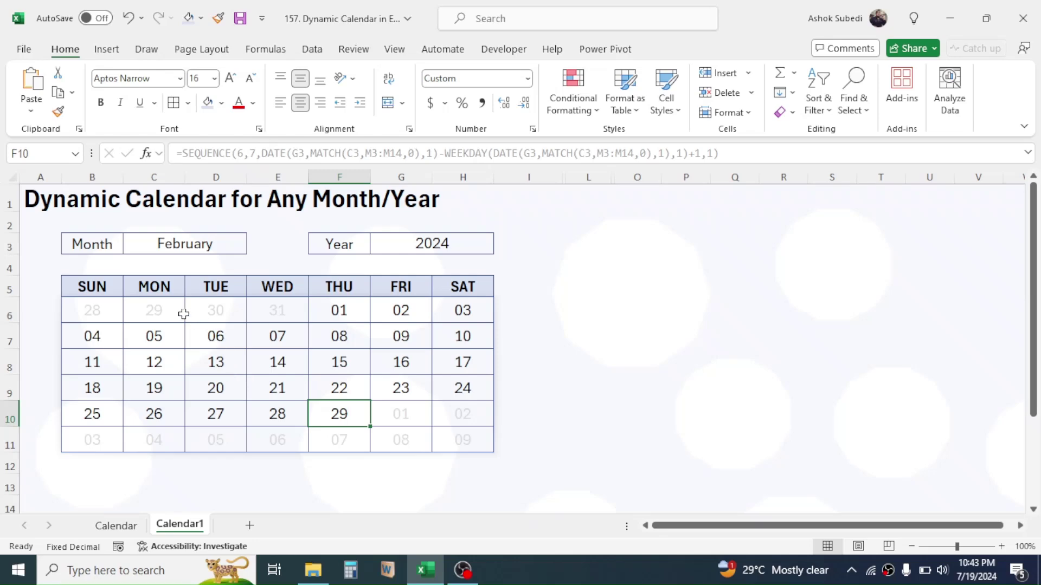
Compare the worksheet calendar with February 2024 in the Windows taskbar calendar, and return to the worksheet
left_click(980, 572)
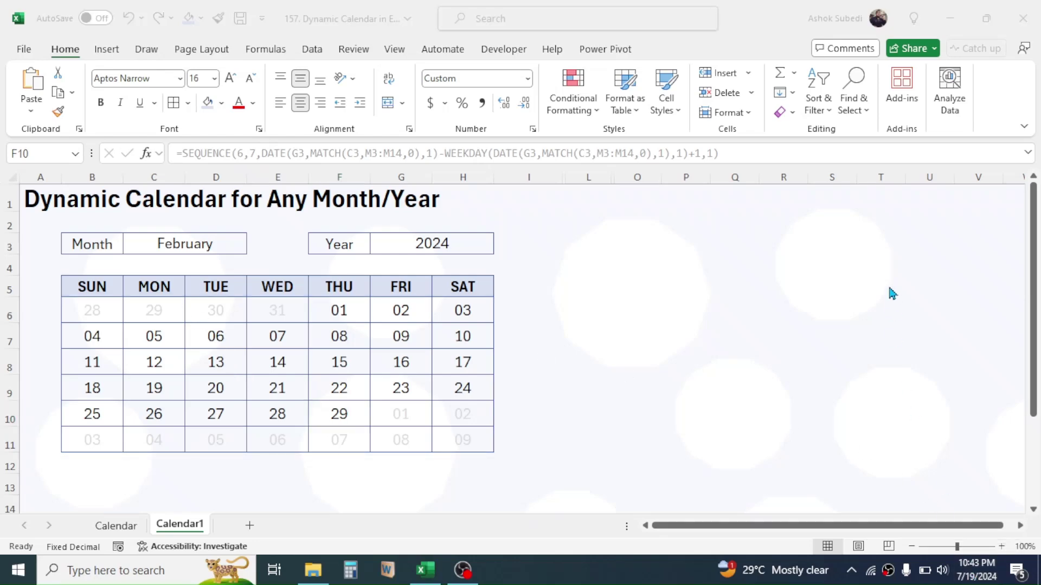
left_click(976, 106)
left_click(977, 106)
left_click(977, 107)
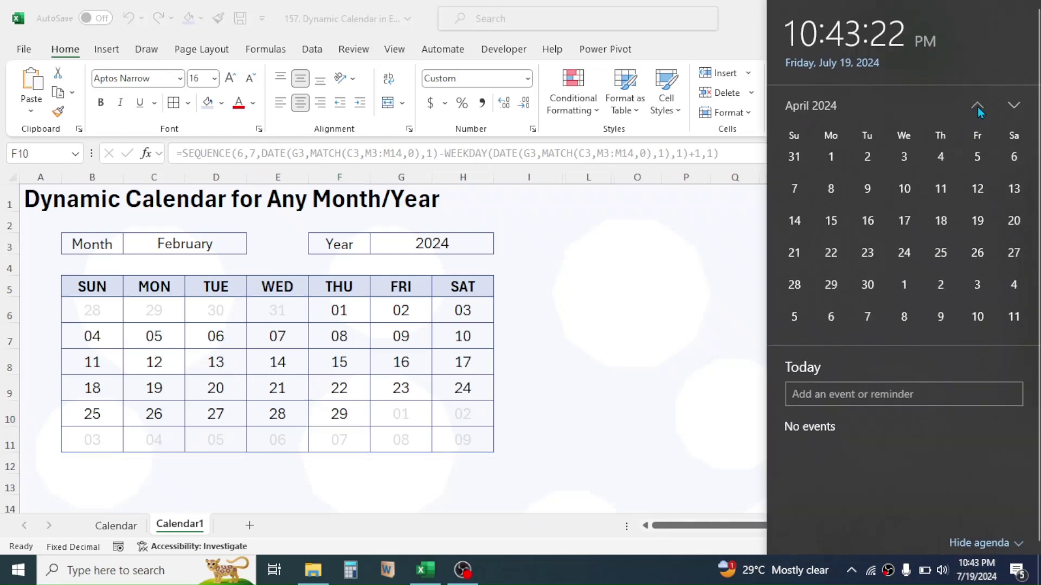
left_click(977, 106)
left_click(978, 107)
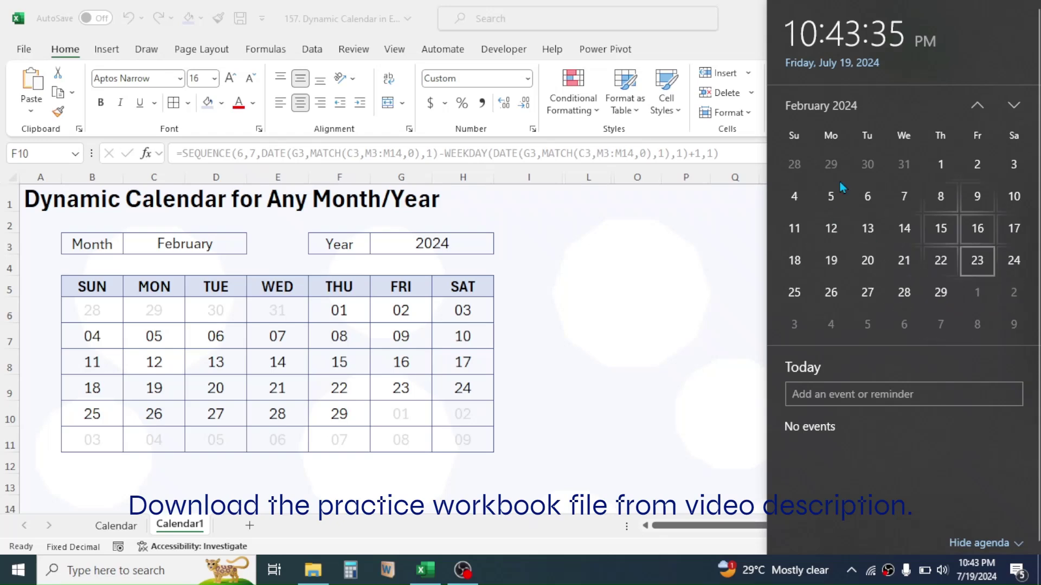
left_click(654, 262)
left_click(656, 244)
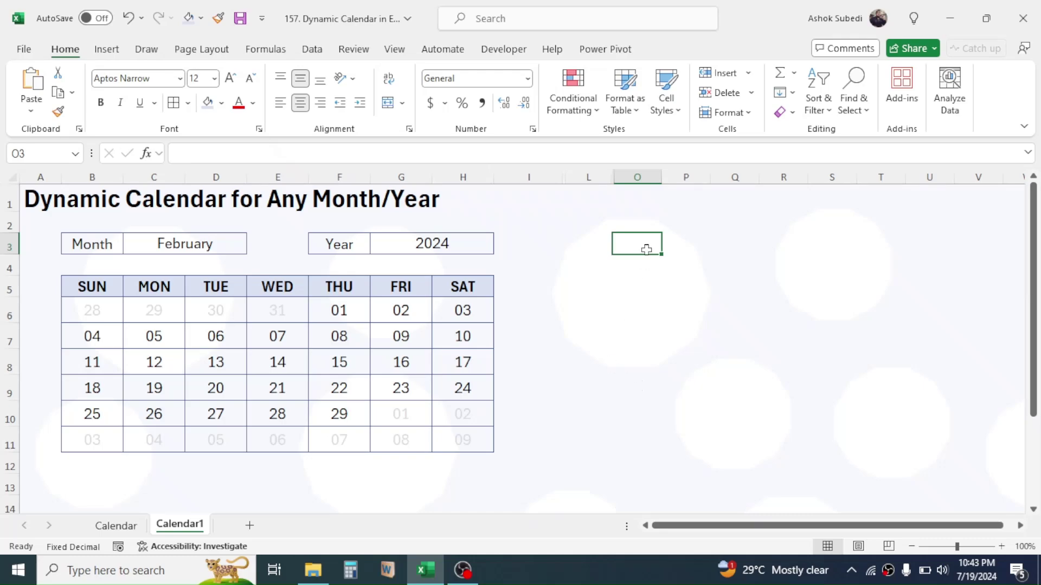
left_click(653, 201)
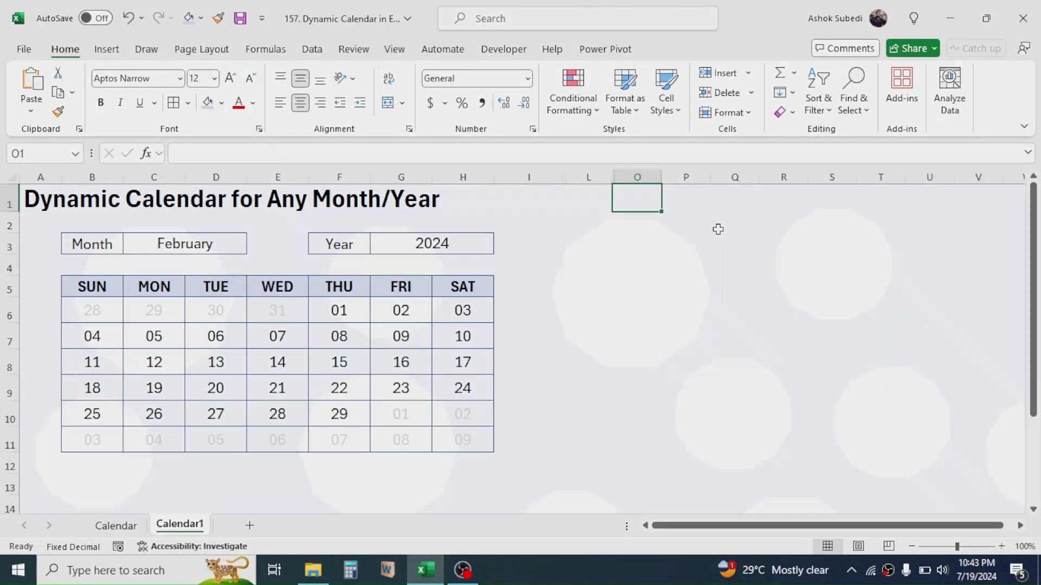